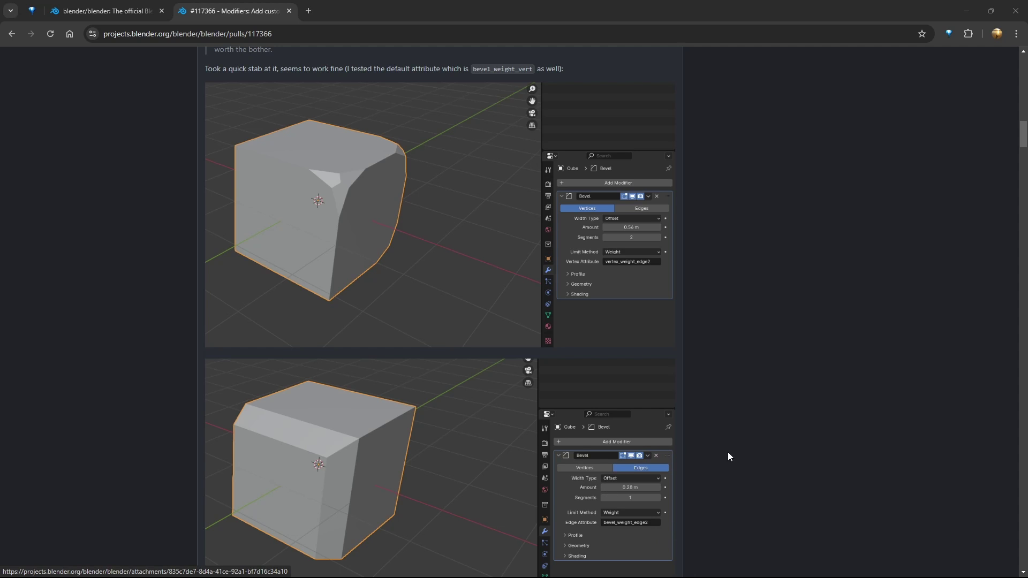
Review the pull request #117366 on bevel modifier attribute weights and the blender/blender repository page.
scroll(723, 321, "up", 15)
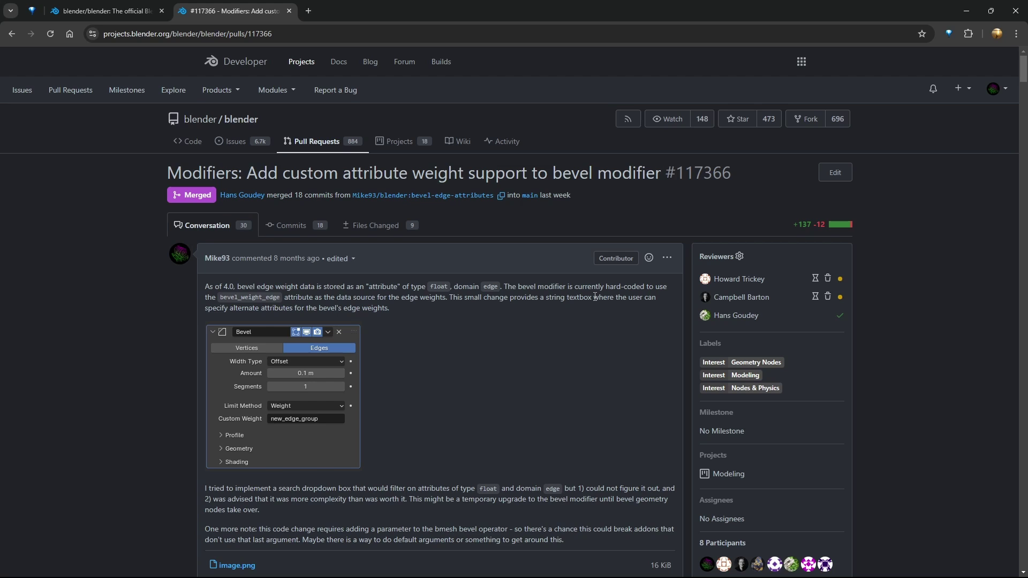
left_click(101, 11)
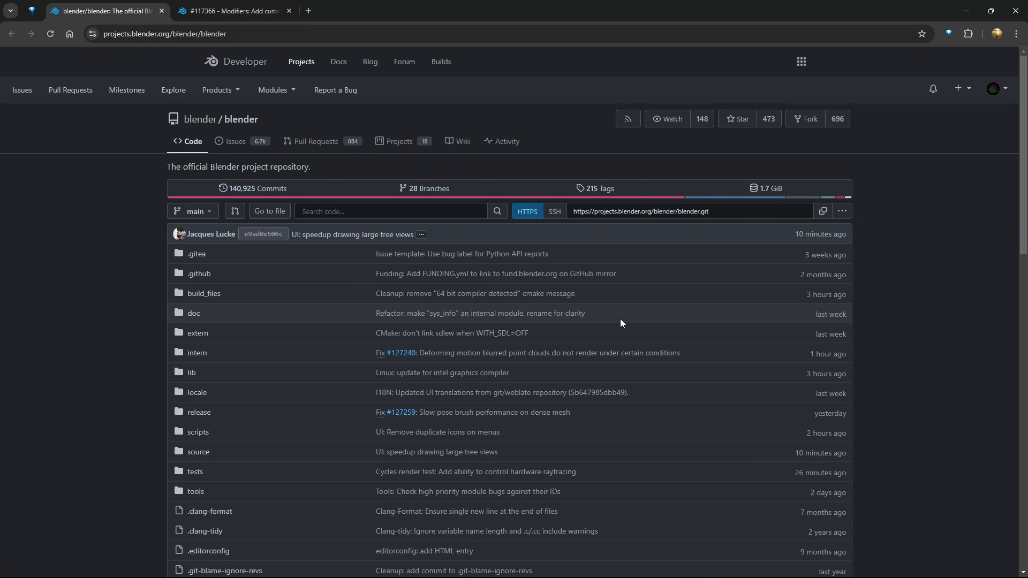
left_click(230, 11)
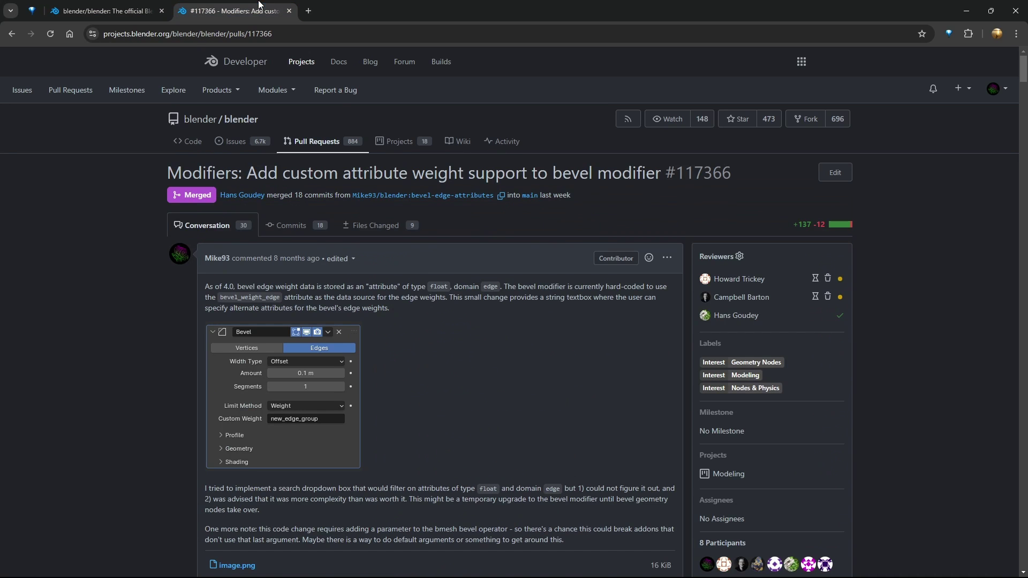
left_click(102, 10)
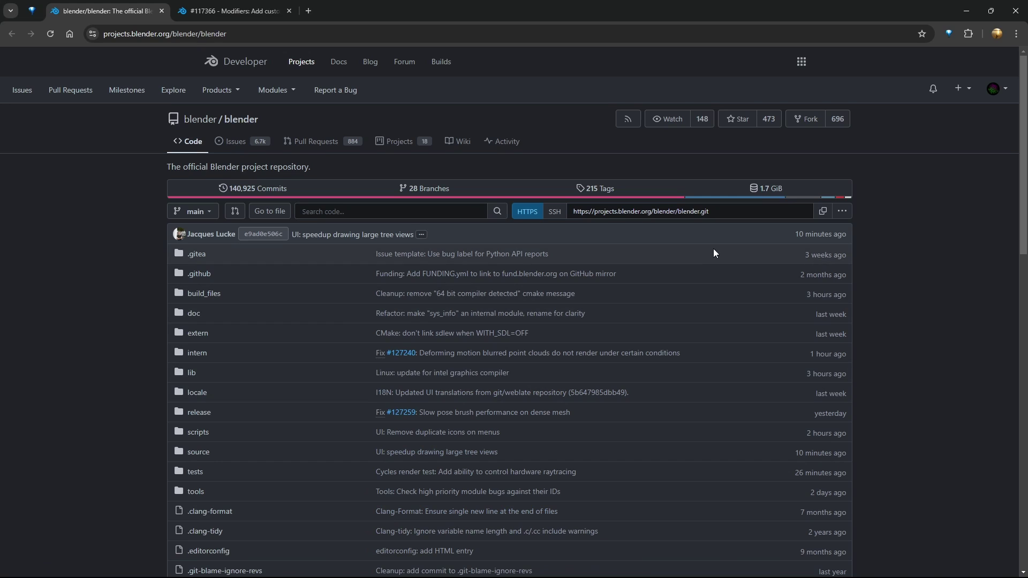
Switch to Git Bash and change the working directory to C:\blender-git.
left_click(361, 565)
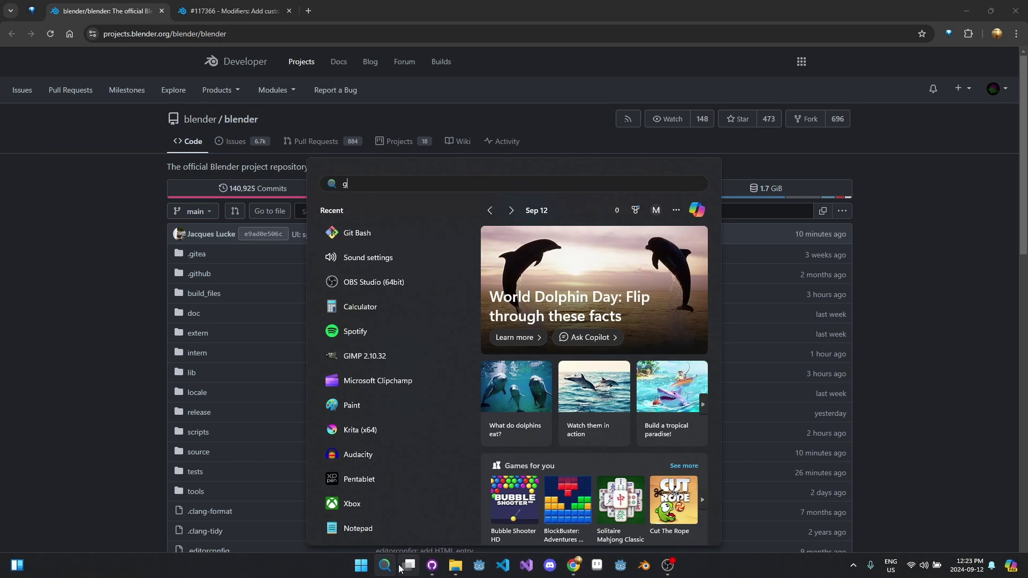
type("git")
key("Return")
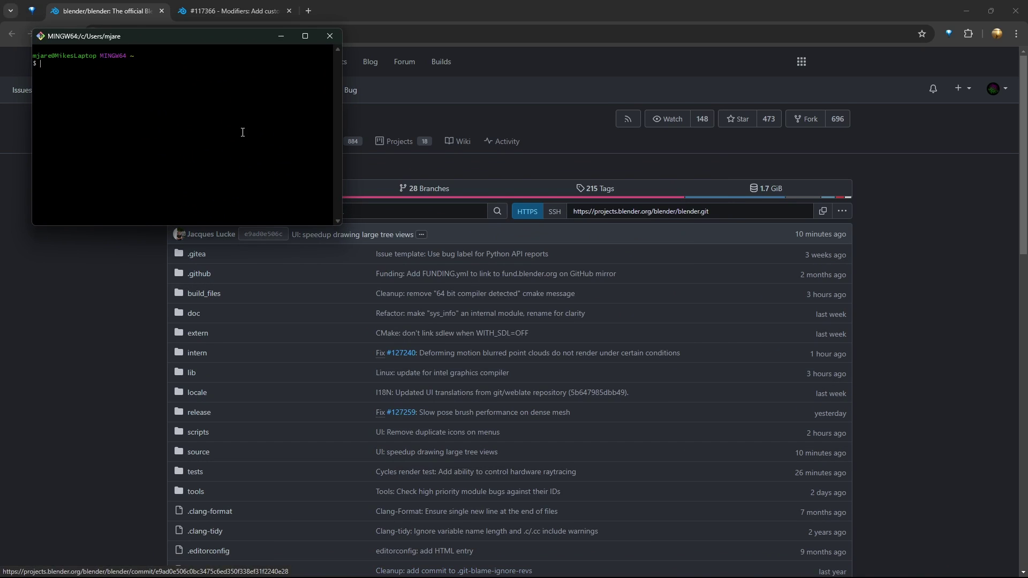
left_click_drag(218, 39, 279, 200)
type("cd \"C:")
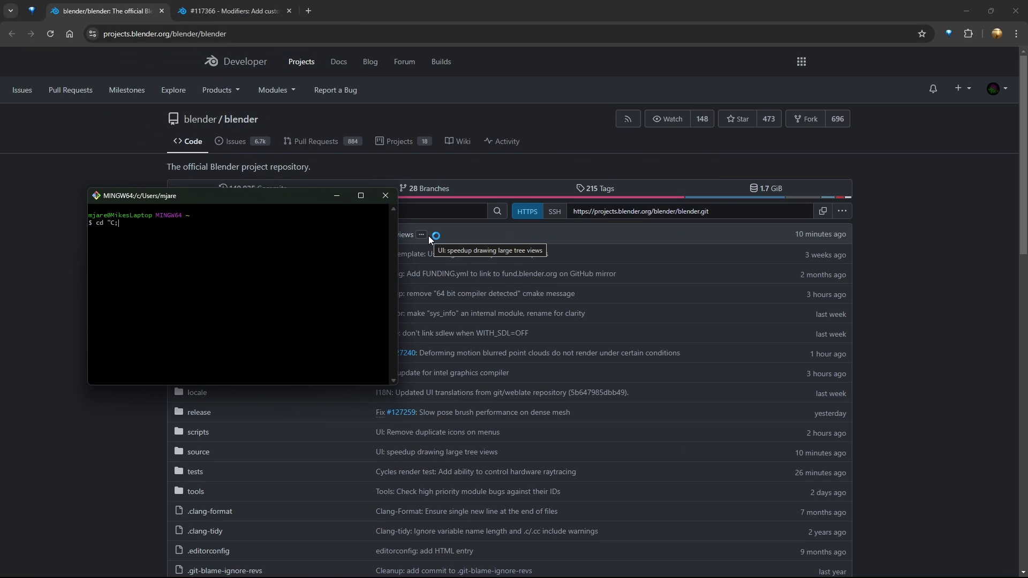
type("\\blender-git\"")
key("Return")
type("g")
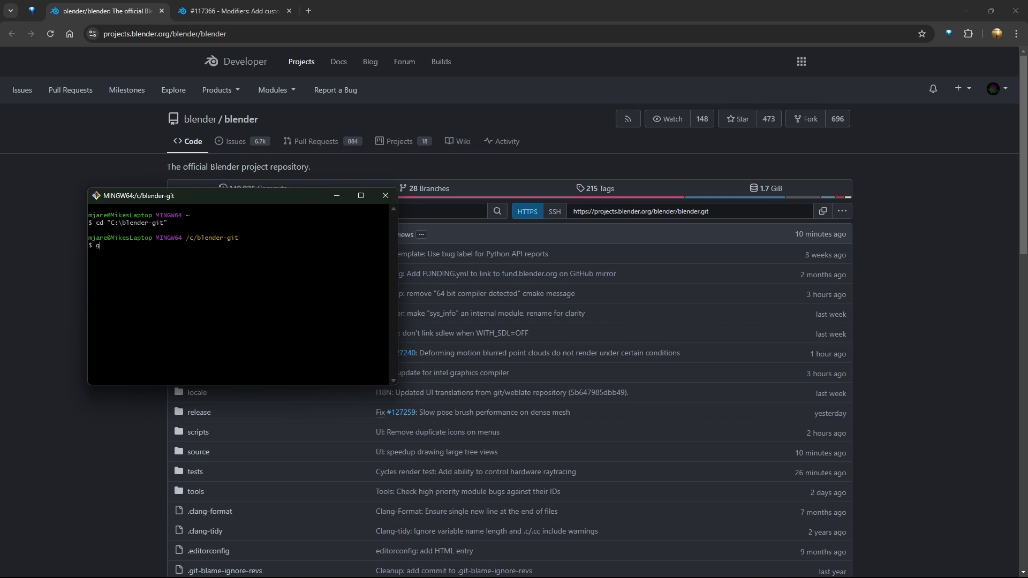
type("ui")
type("clone")
left_click(669, 315)
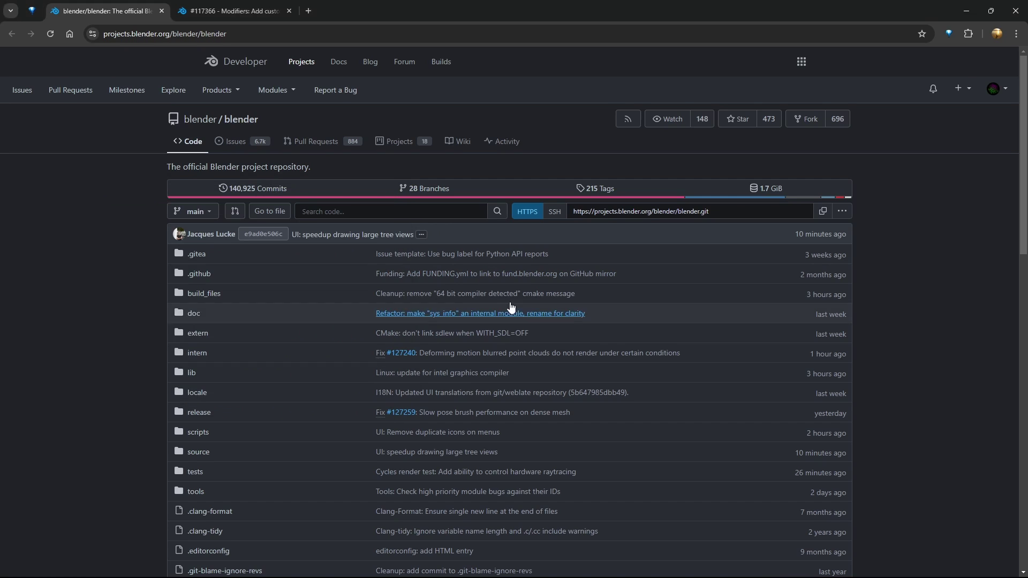
left_click(527, 211)
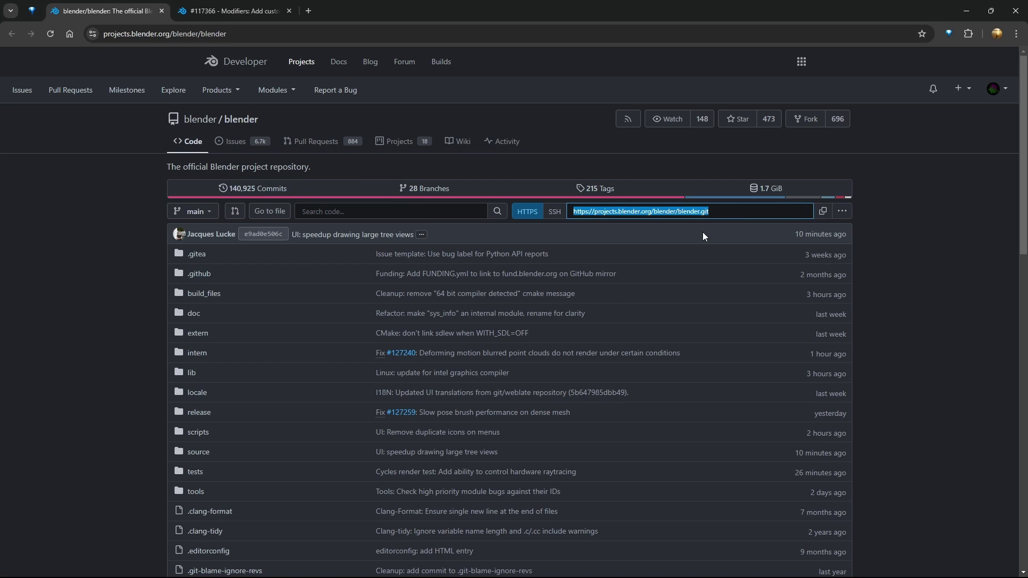
key("alt+Tab")
right_click(251, 257)
left_click(283, 292)
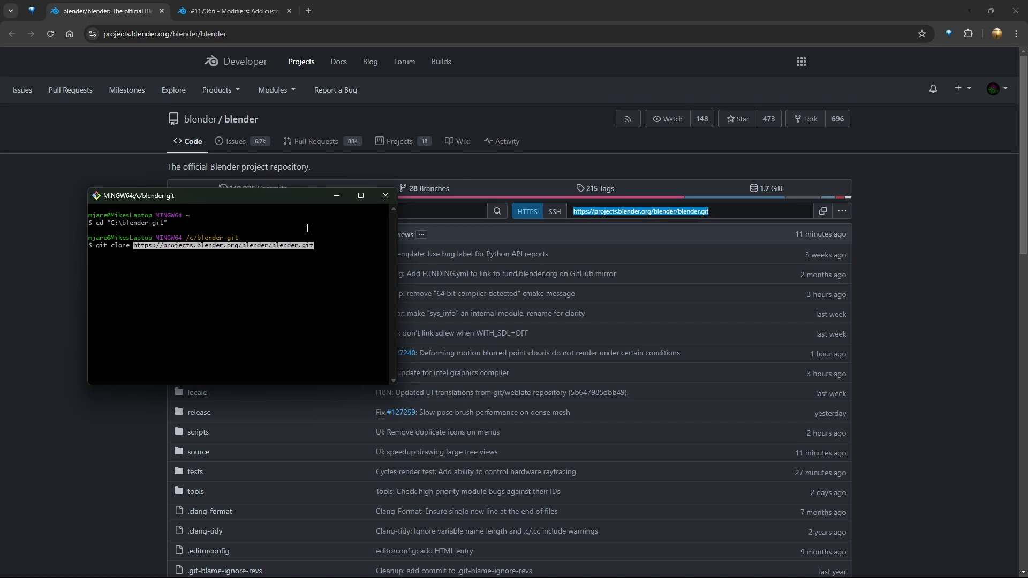
left_click_drag(293, 212, 346, 264)
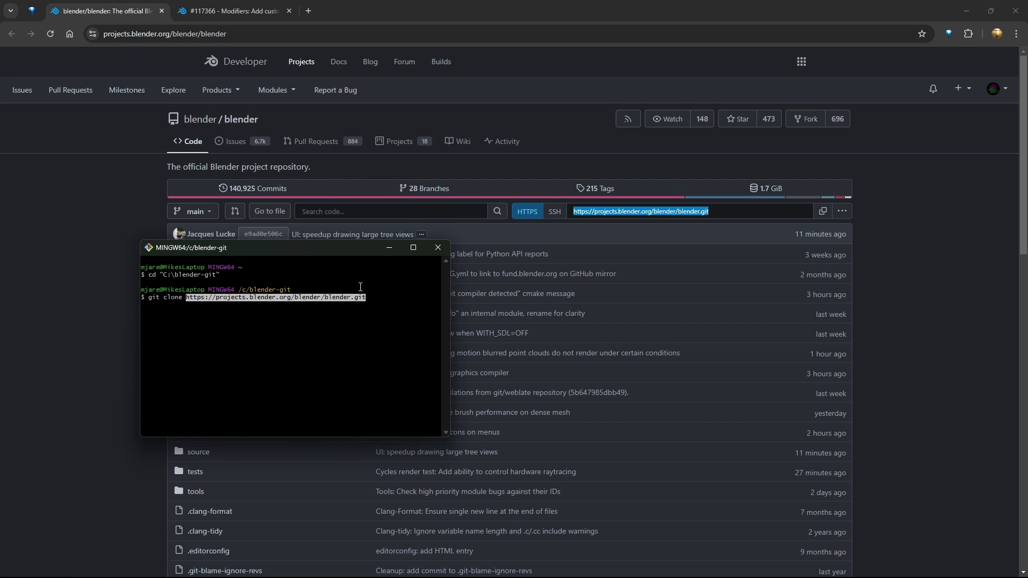
left_click(442, 249)
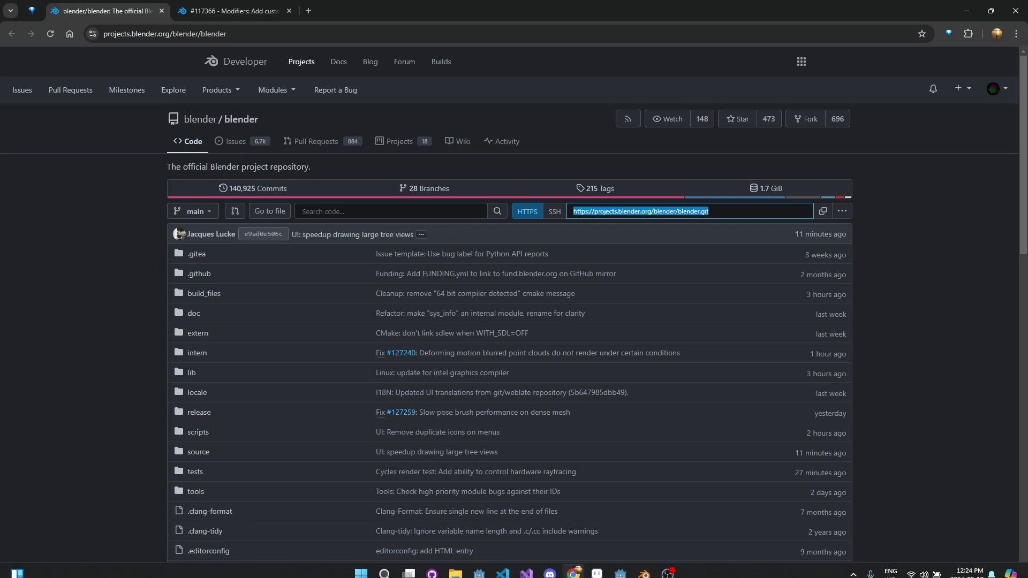
Switch to GitHub Desktop and look through the branch list of the blender repository.
key("alt+Tab")
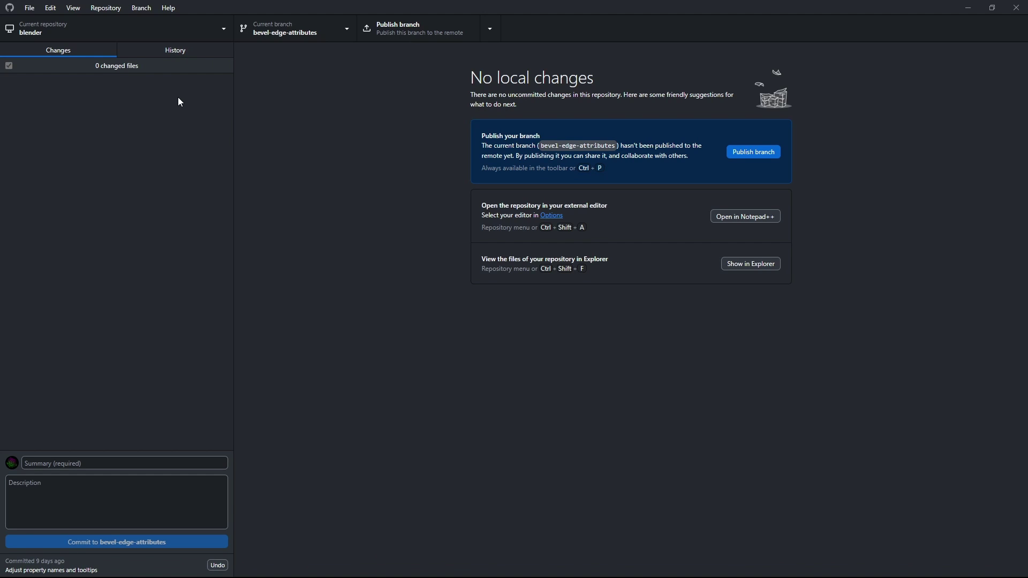
left_click(318, 28)
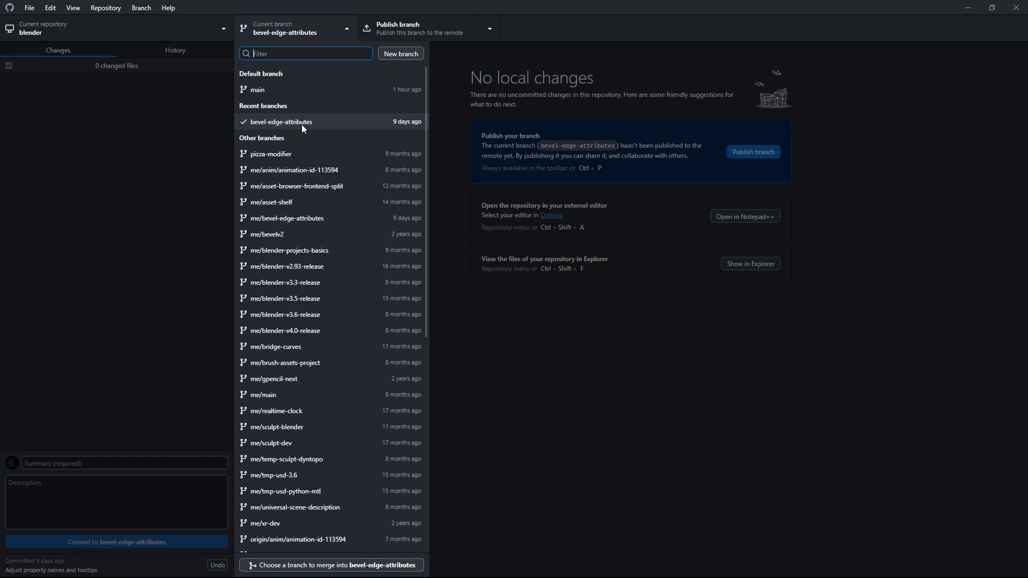
left_click(637, 343)
left_click(968, 7)
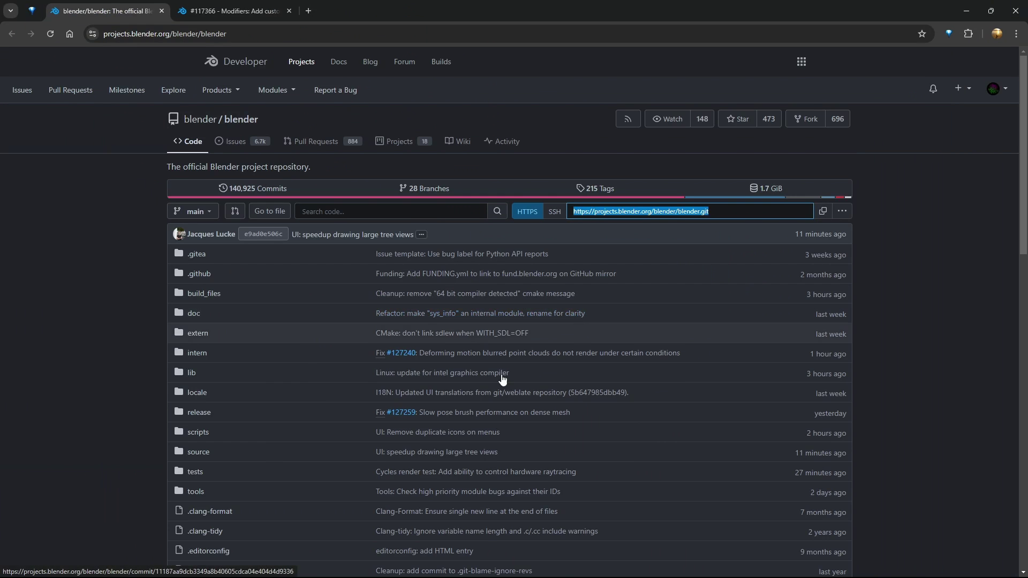
Switch to File Explorer and open the source folder C:\blender-git\blender.
left_click(455, 565)
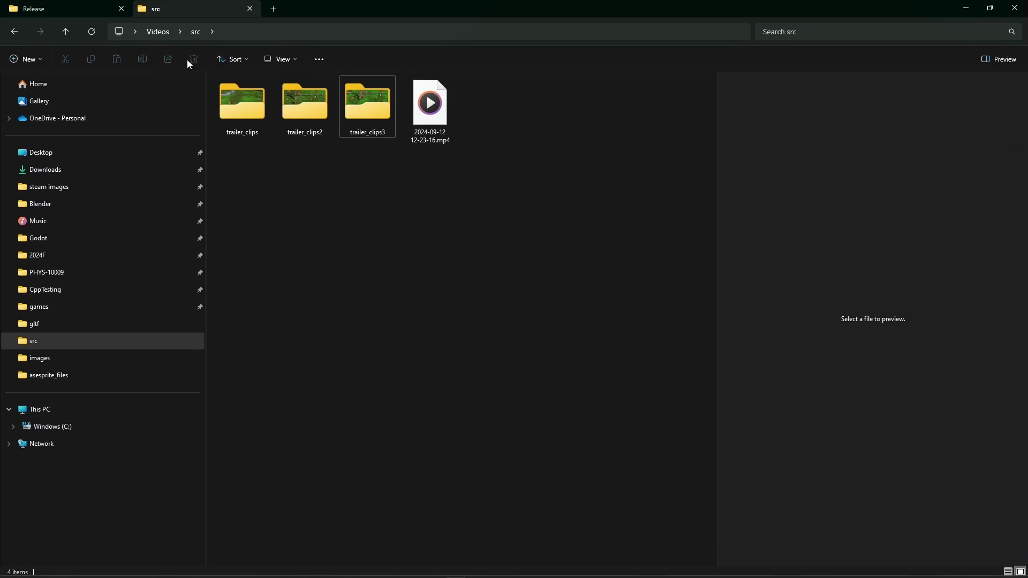
left_click(34, 9)
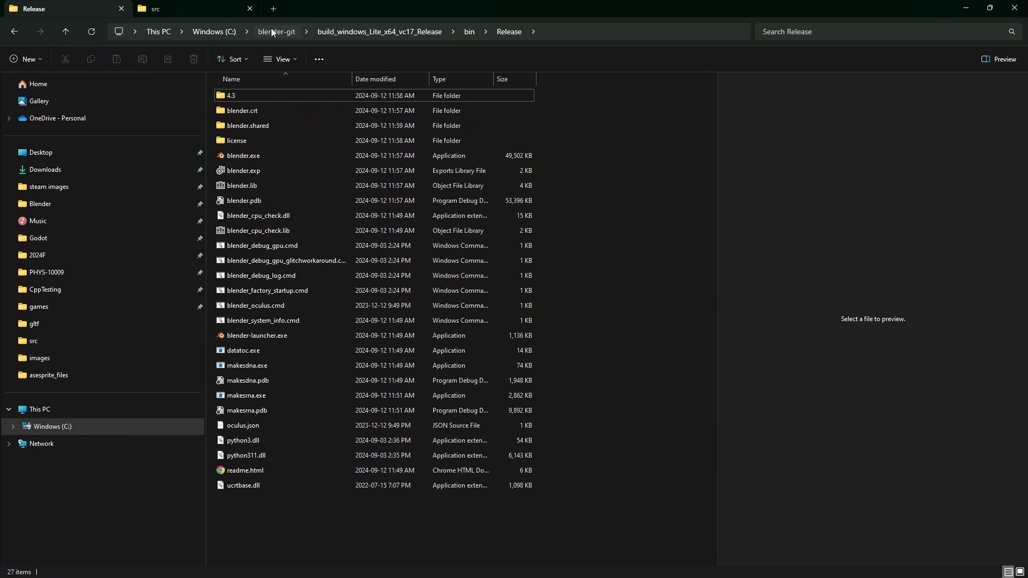
left_click(276, 32)
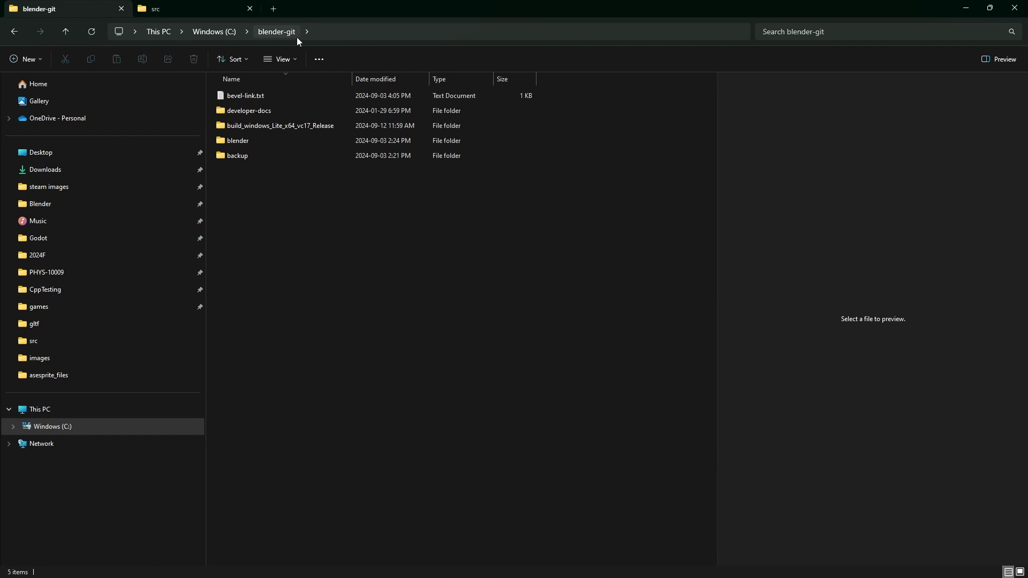
left_click(349, 139)
double_click(350, 140)
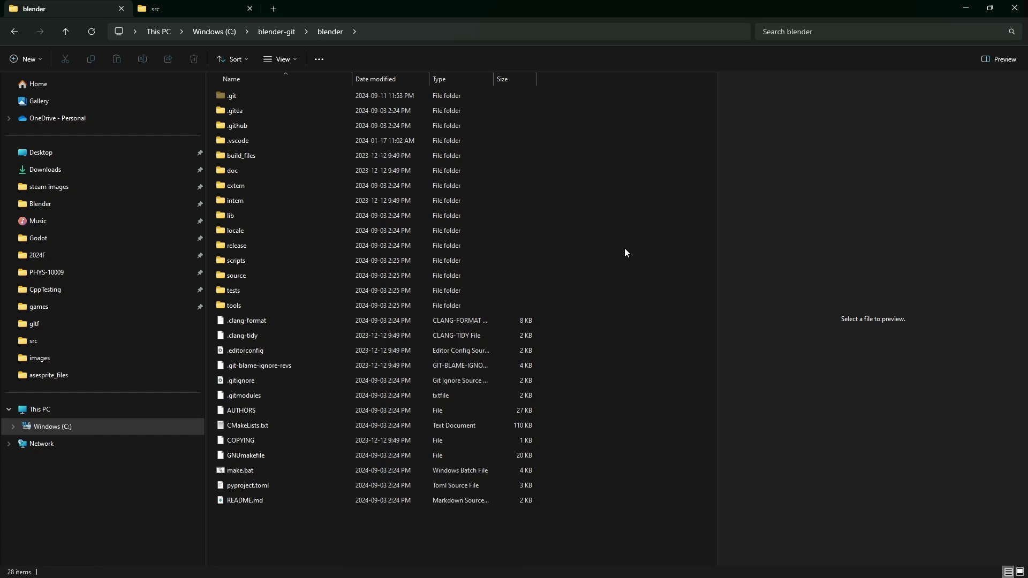
Open a command prompt in the blender source folder and enter the command make lite.
left_click(485, 32)
type("cmd")
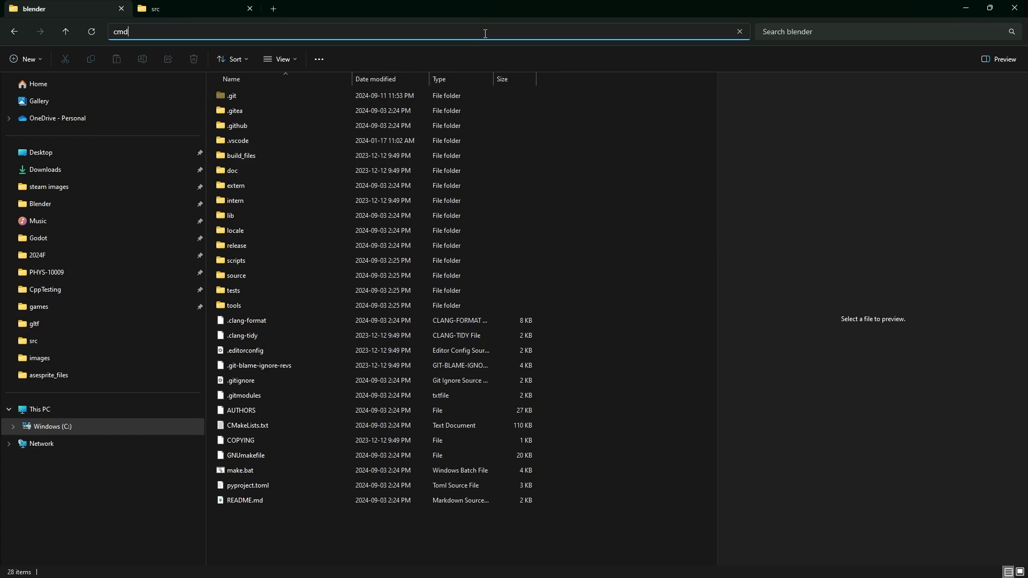
key("Return")
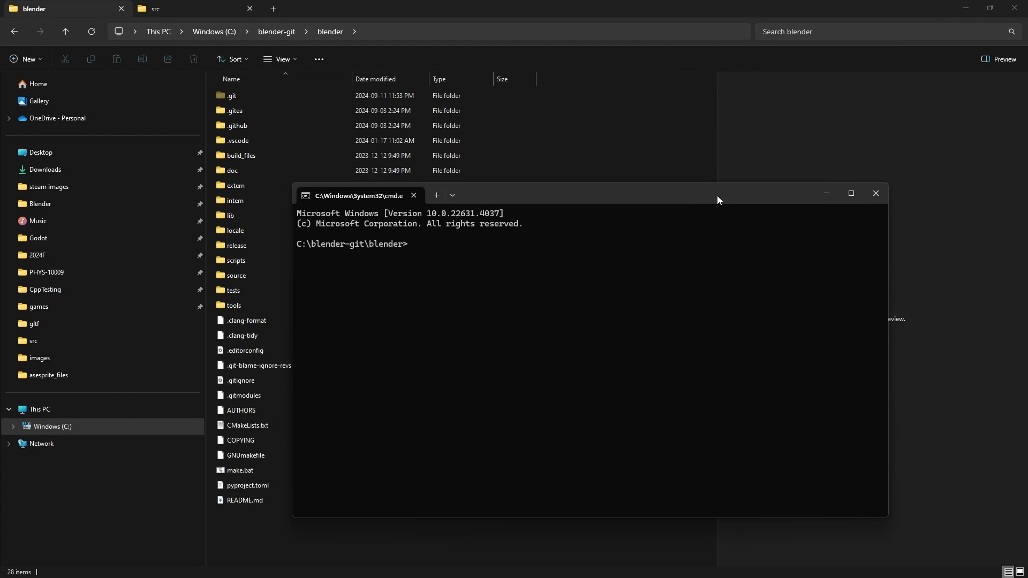
left_click_drag(717, 199, 695, 184)
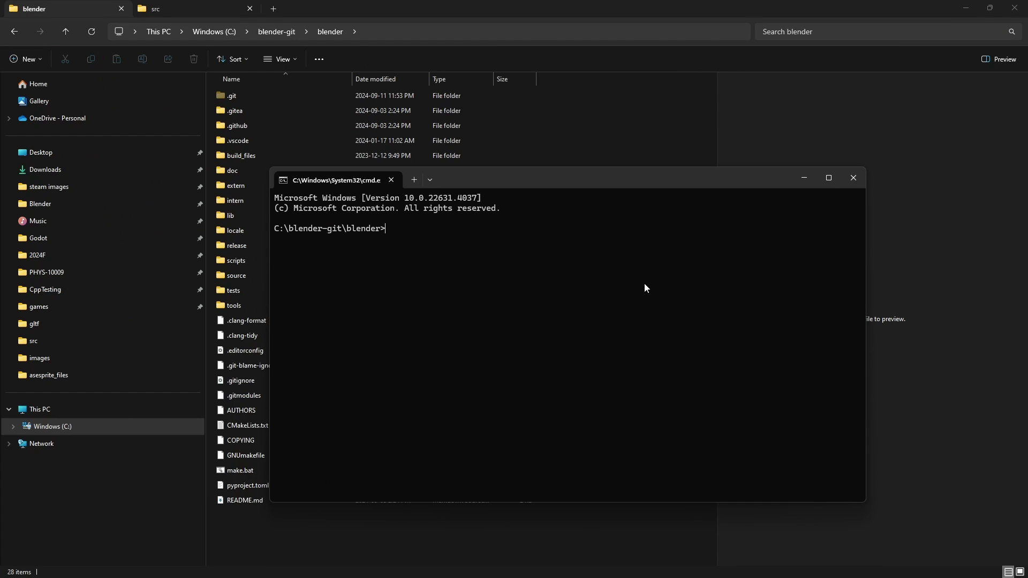
type("make lite")
Launch blender.exe from bin\Release inside the build_windows_Lite_x64_vc17_Release folder.
left_click(277, 33)
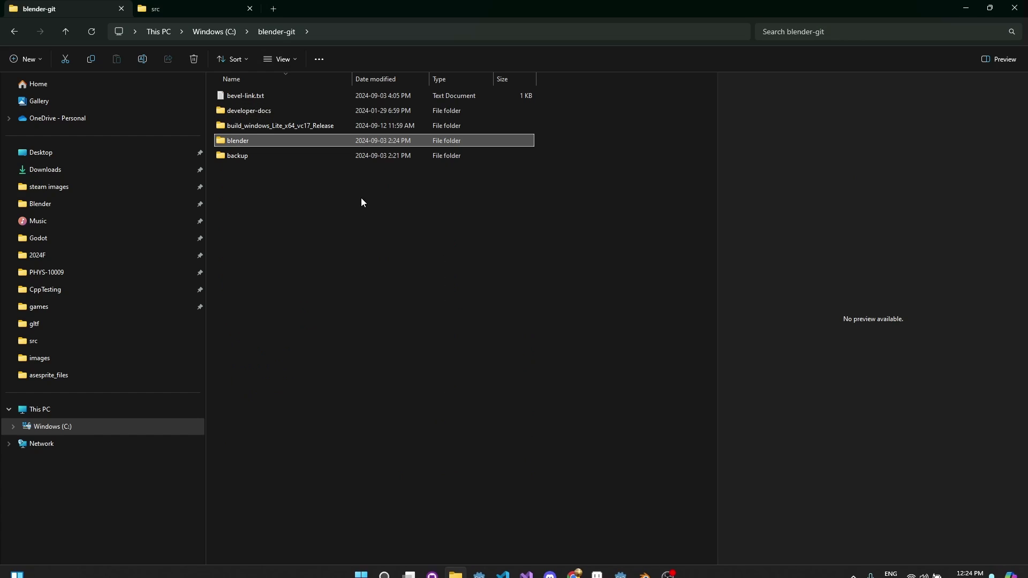
double_click(315, 126)
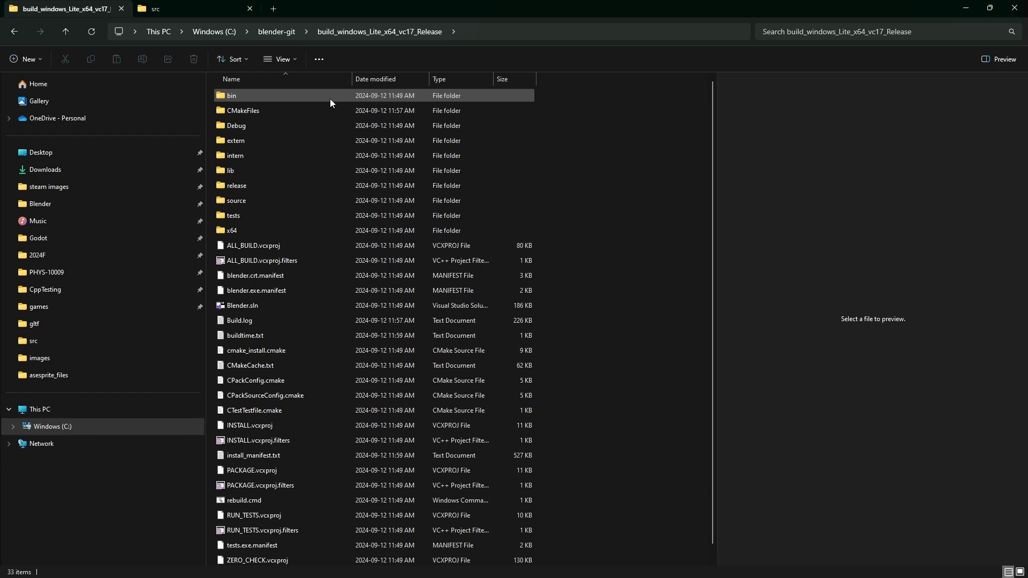
double_click(330, 100)
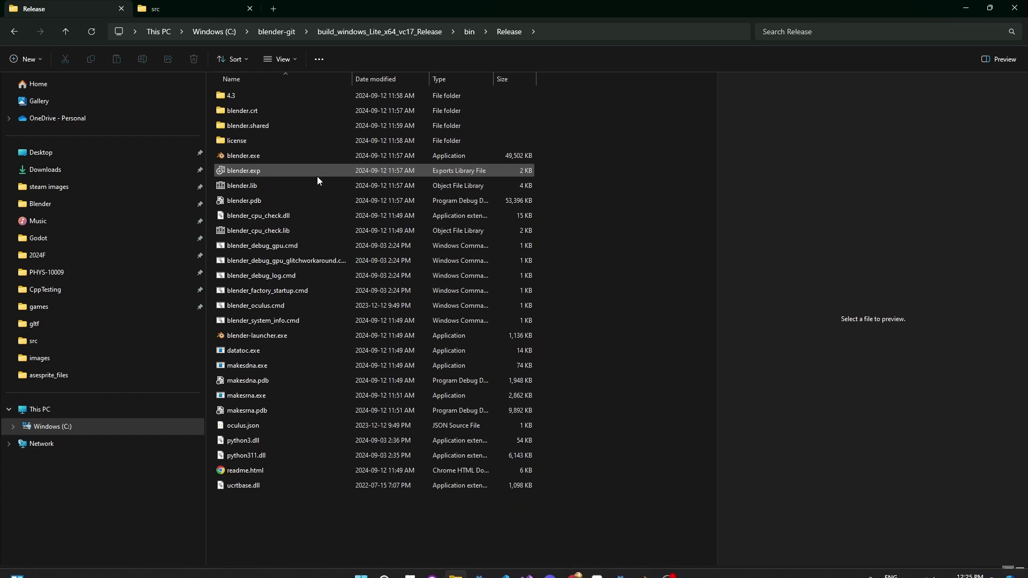
double_click(291, 155)
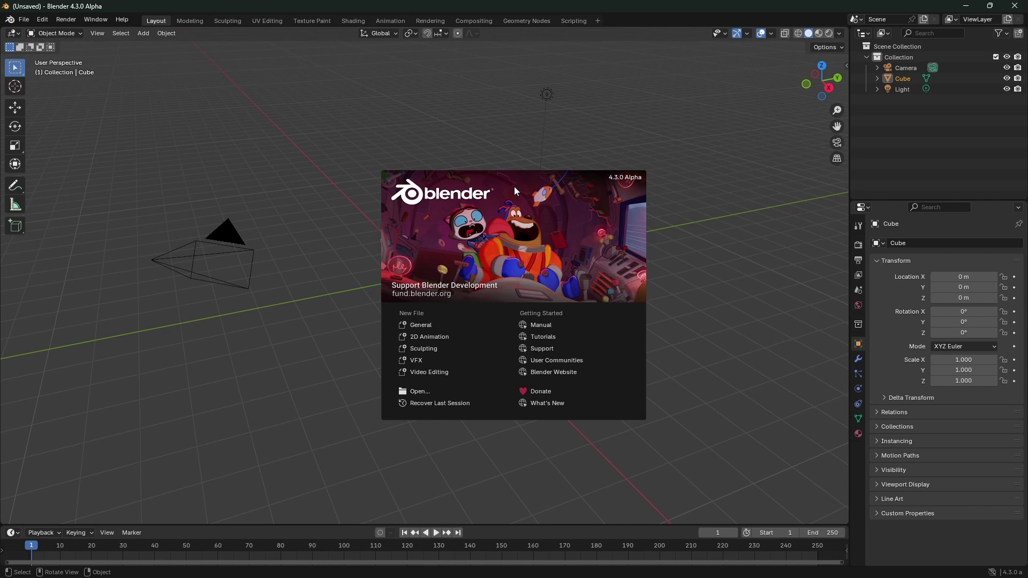
Delete all objects of the default scene and add a new mesh cube.
left_click(686, 280)
key("a")
key("Delete")
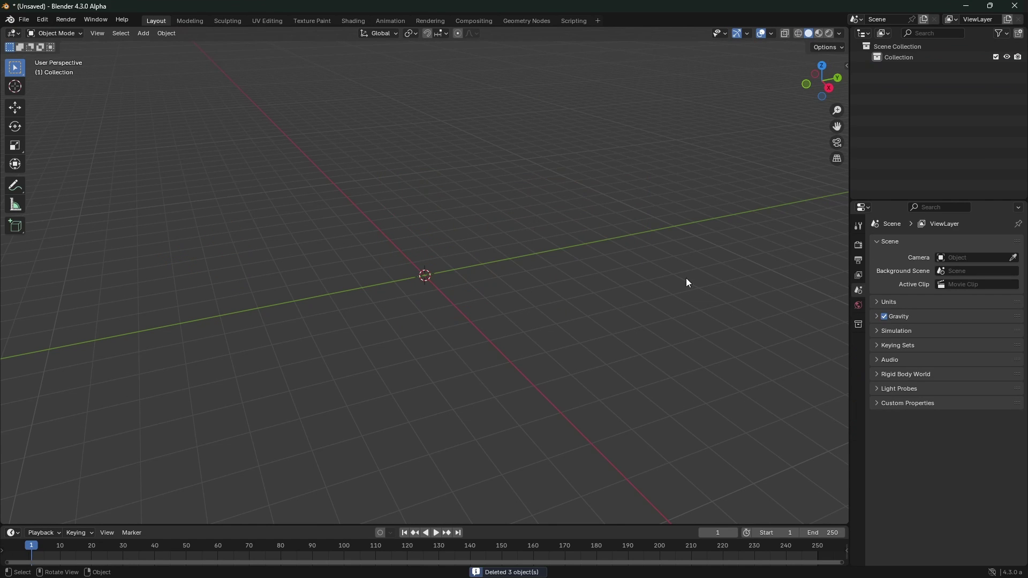
key("shift+a")
mouse_move(425, 235)
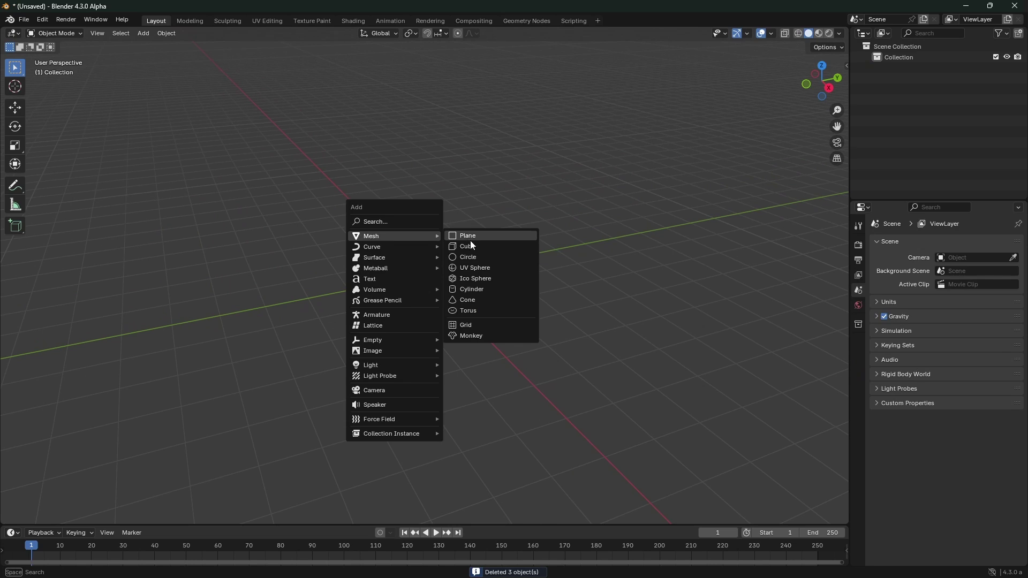
left_click(473, 245)
In Edit Mode, scale the cube's mesh by about 1.82 along Y and about 1.73 along X.
key("Tab")
key("s")
key("y")
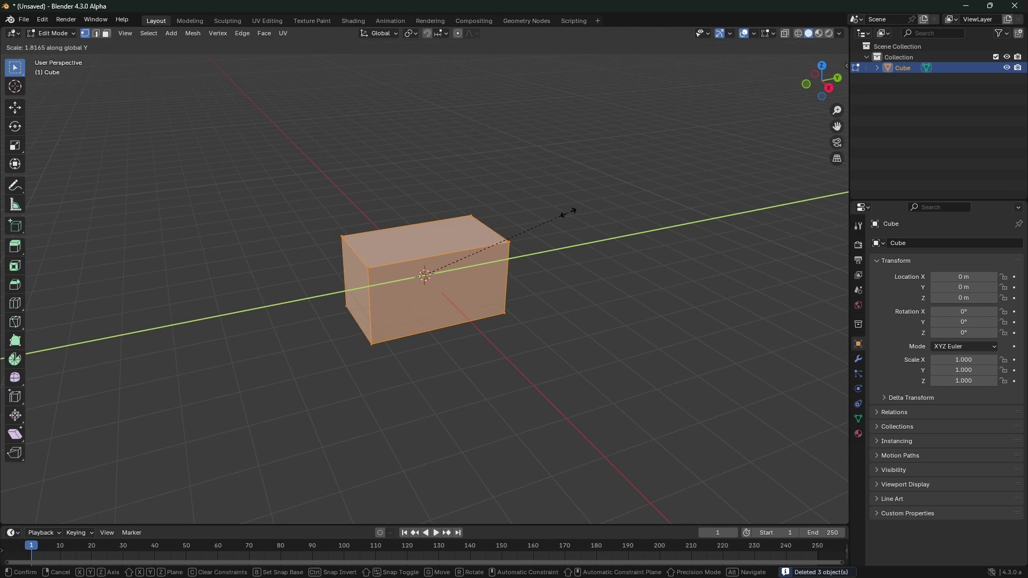
left_click(568, 212)
key("s")
key("y")
key("x")
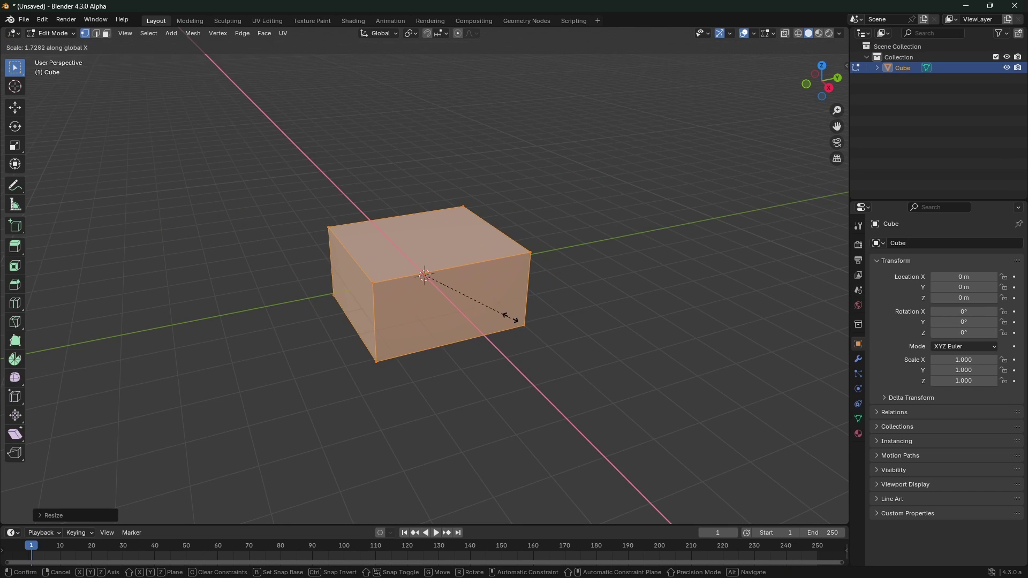
left_click(516, 321)
Give the cube's two opposite top edges and the two vertical edges adjoining them on one side an Edge Bevel Weight of 1.
key("alt+a")
middle_click_drag(517, 320, 441, 274)
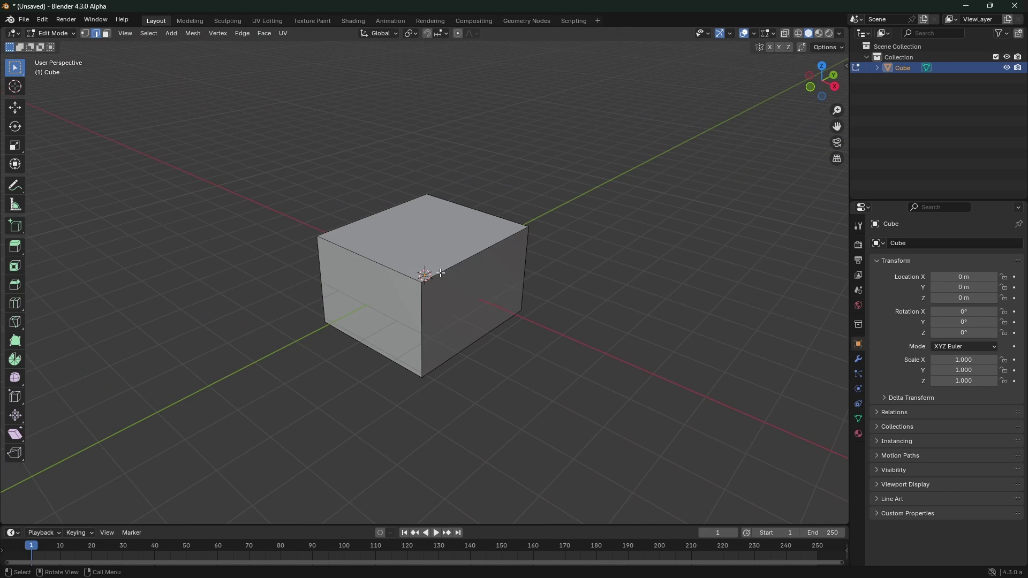
left_click(374, 253)
left_click(422, 316, "shift")
left_click(484, 213, "shift")
middle_click_drag(529, 268, 526, 258)
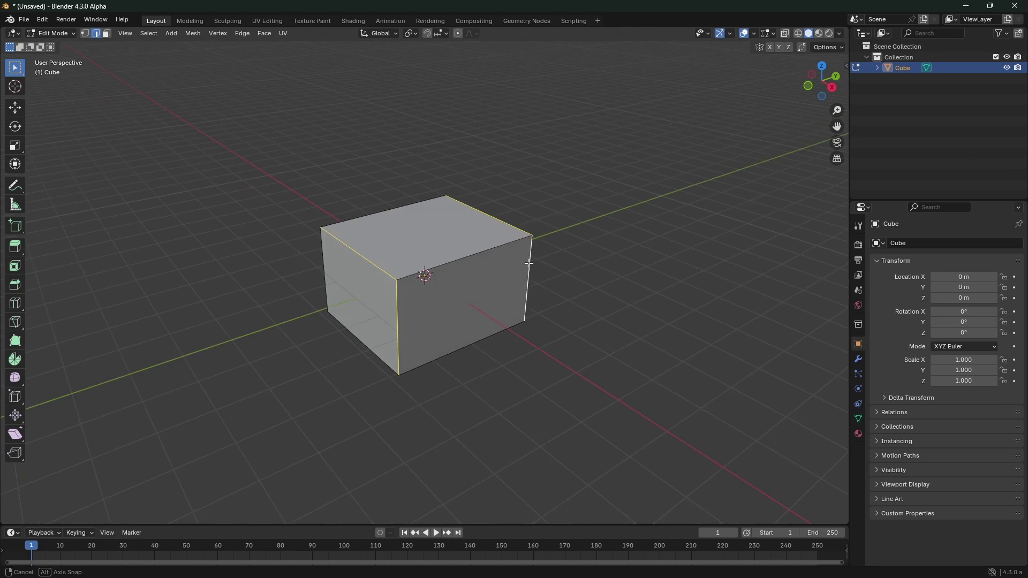
key("ctrl+e")
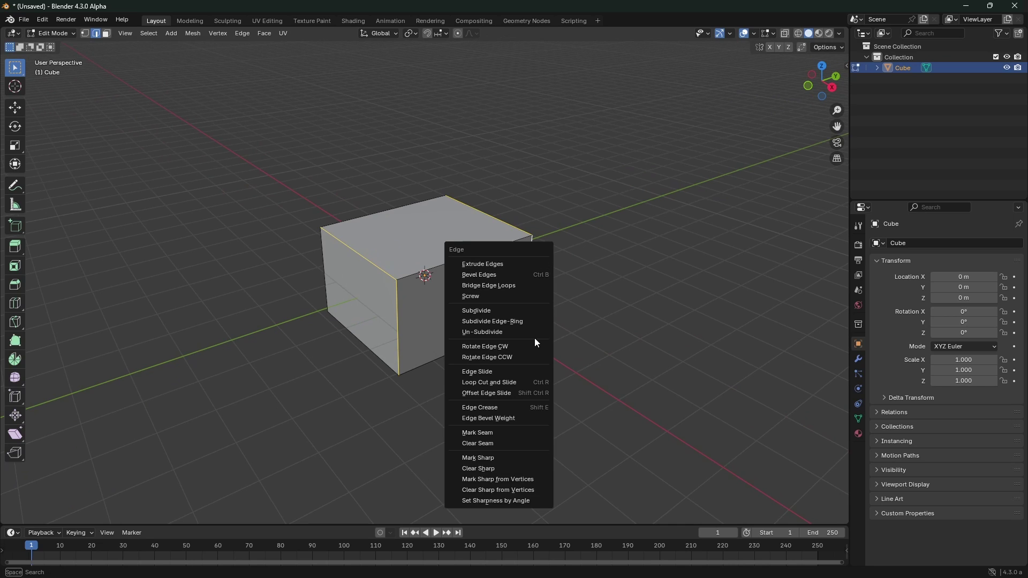
left_click(523, 418)
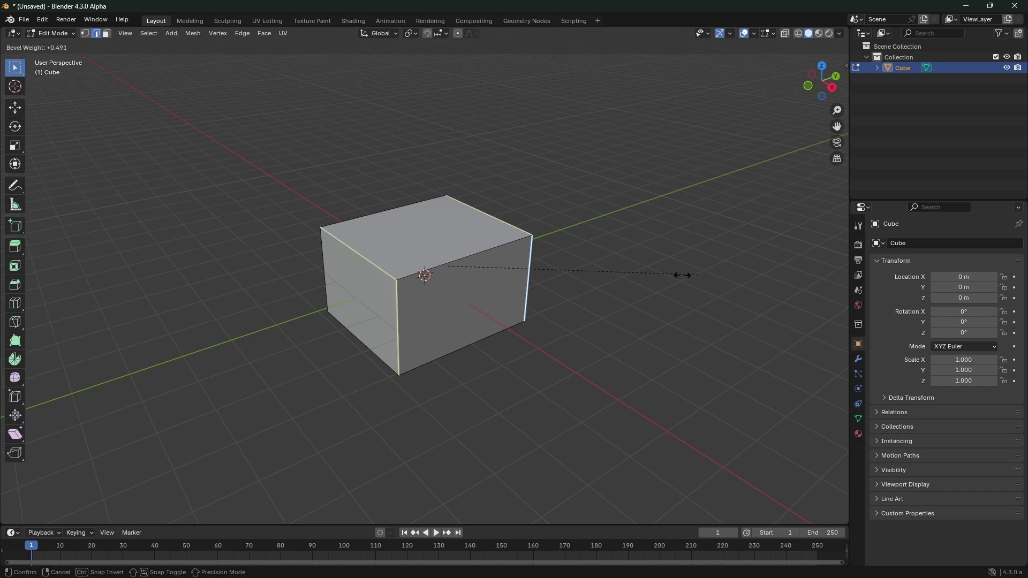
left_click(239, 222)
left_click(47, 515)
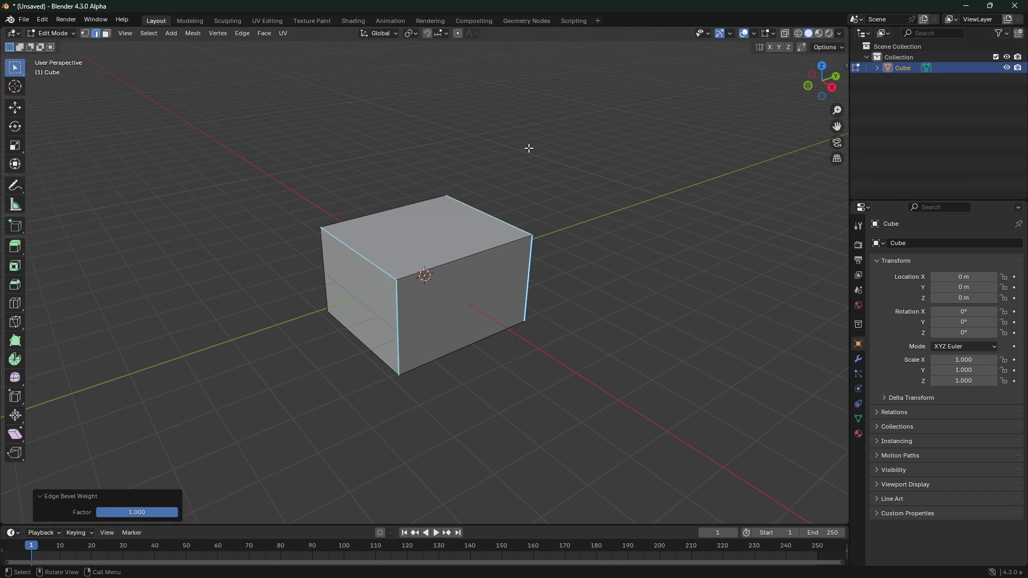
Return to Object Mode, add a Bevel modifier to the cube and set its Limit Method to Weight.
key("Tab")
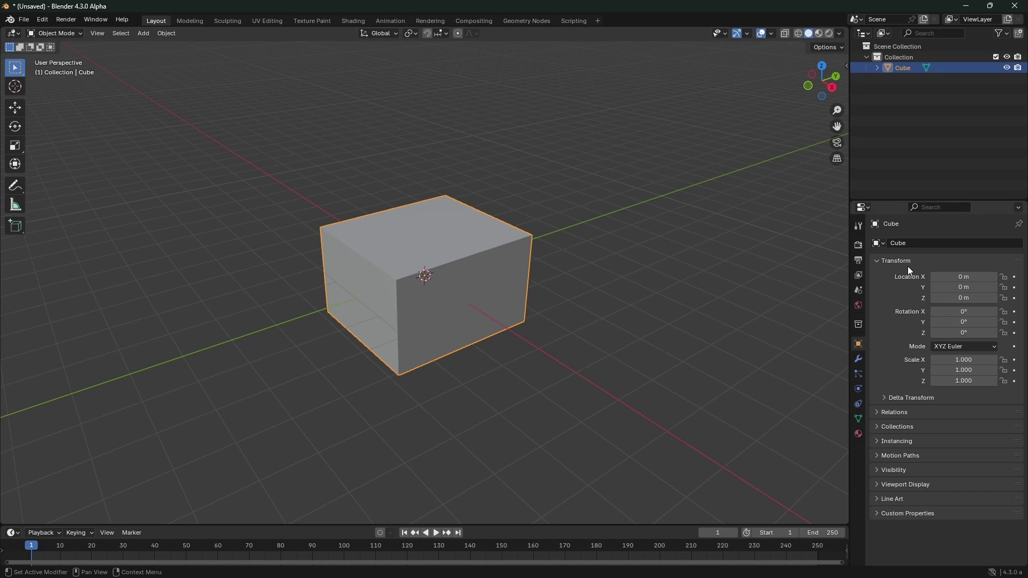
left_click(859, 358)
left_click(940, 245)
left_click(936, 243)
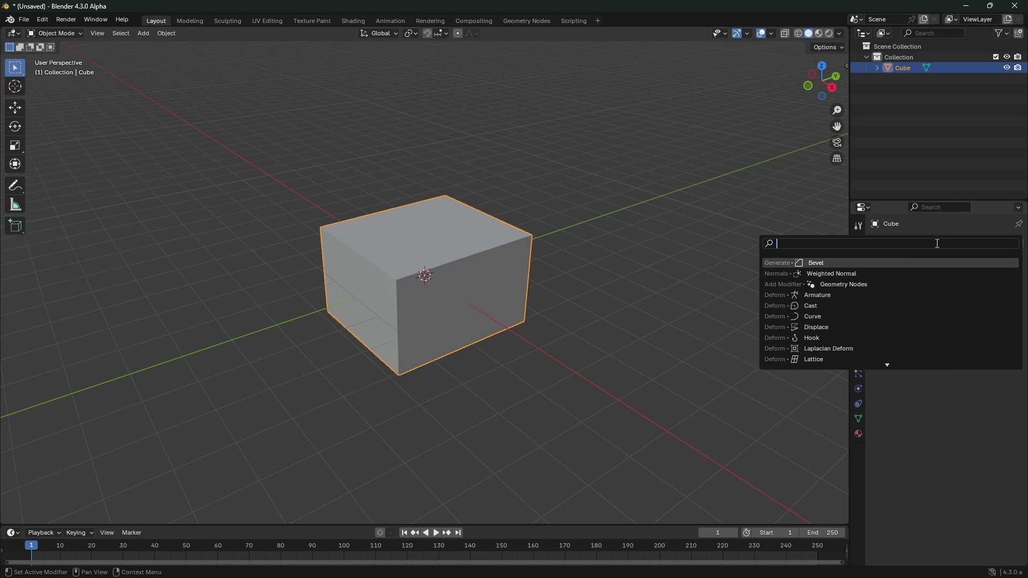
type("bev")
key("Return")
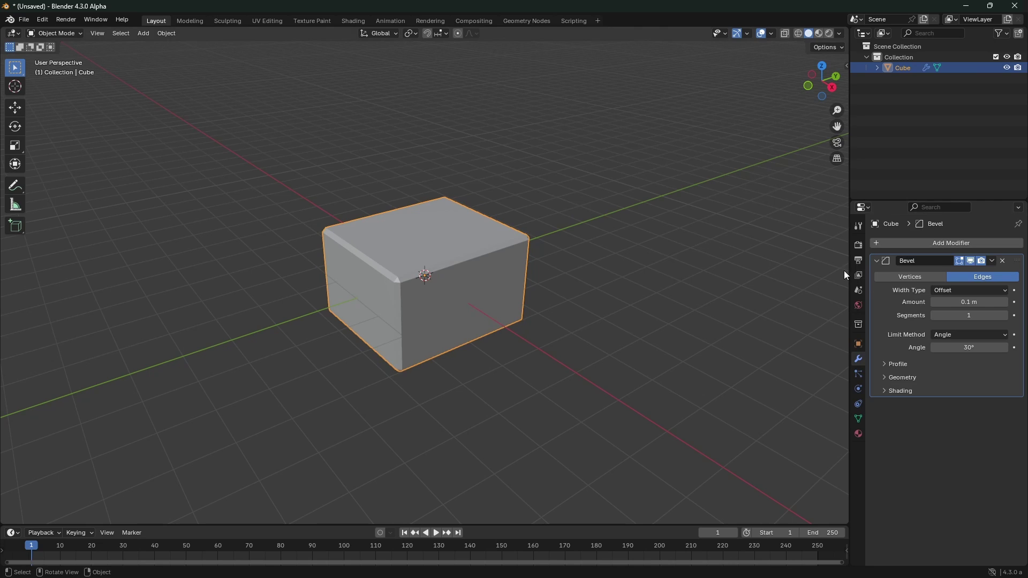
left_click_drag(849, 272, 808, 278)
left_click(964, 335)
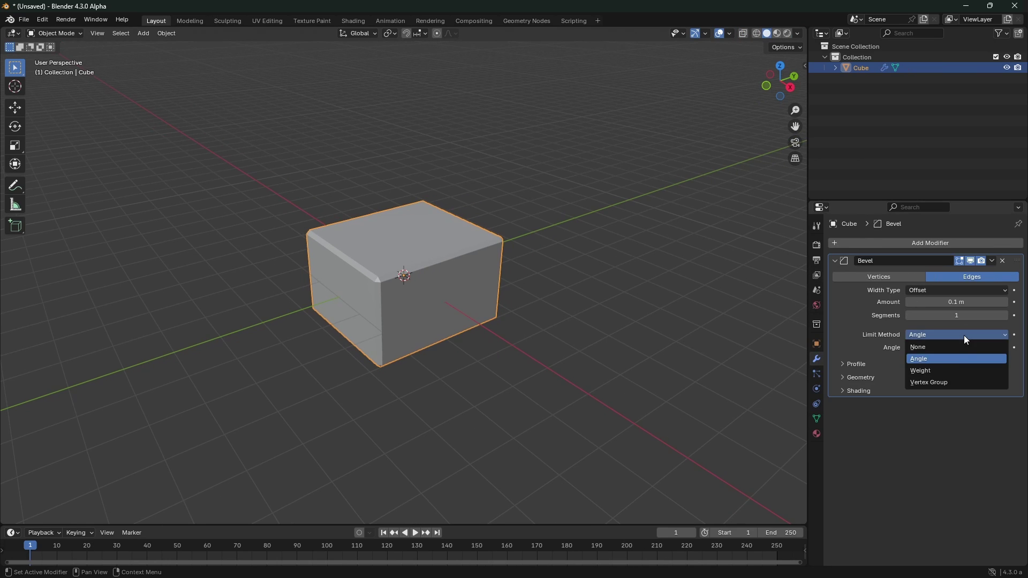
left_click(956, 371)
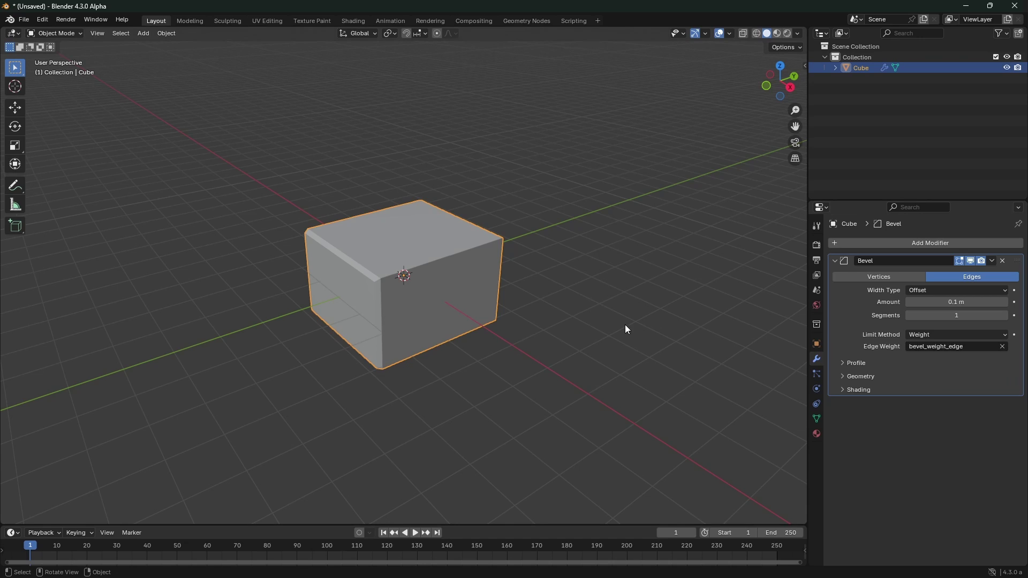
Set the Bevel modifier's Amount to 0.44 m and its Segments to 5.
left_click_drag(956, 302, 1007, 302)
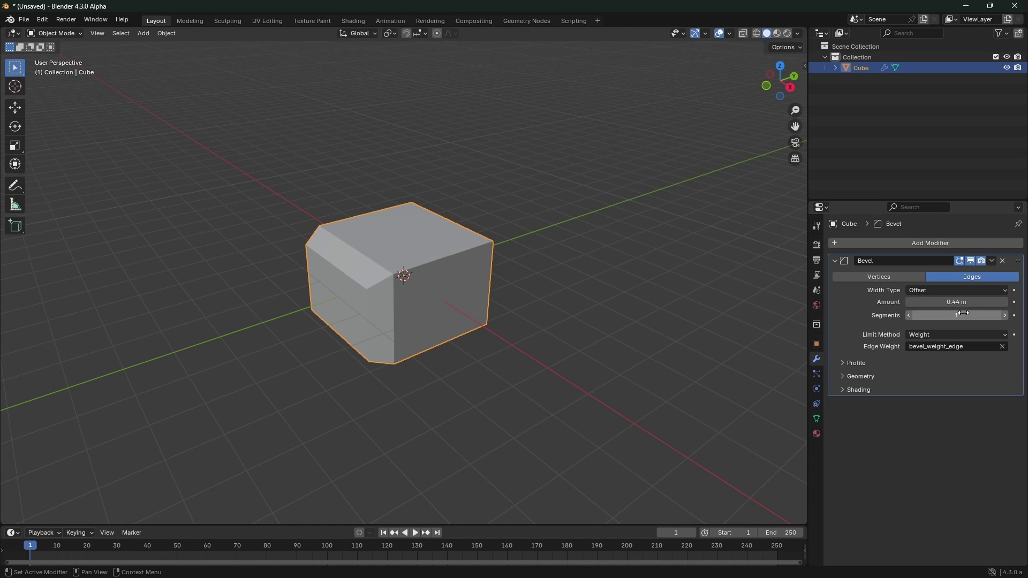
left_click(1005, 315)
left_click(1005, 316)
left_click(1005, 316)
left_click(1005, 315)
left_click(685, 315)
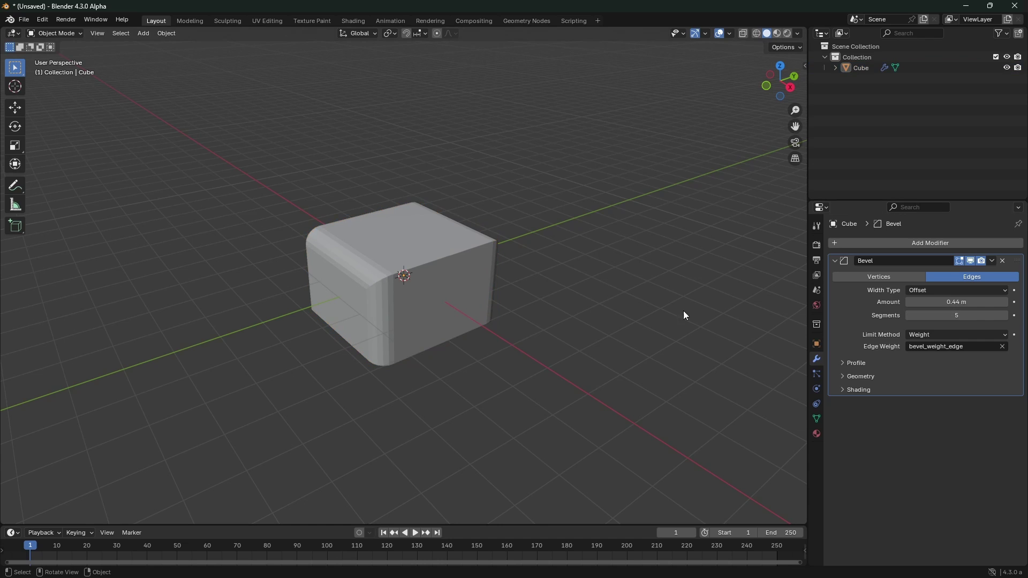
middle_click_drag(408, 270, 374, 262)
left_click(374, 262)
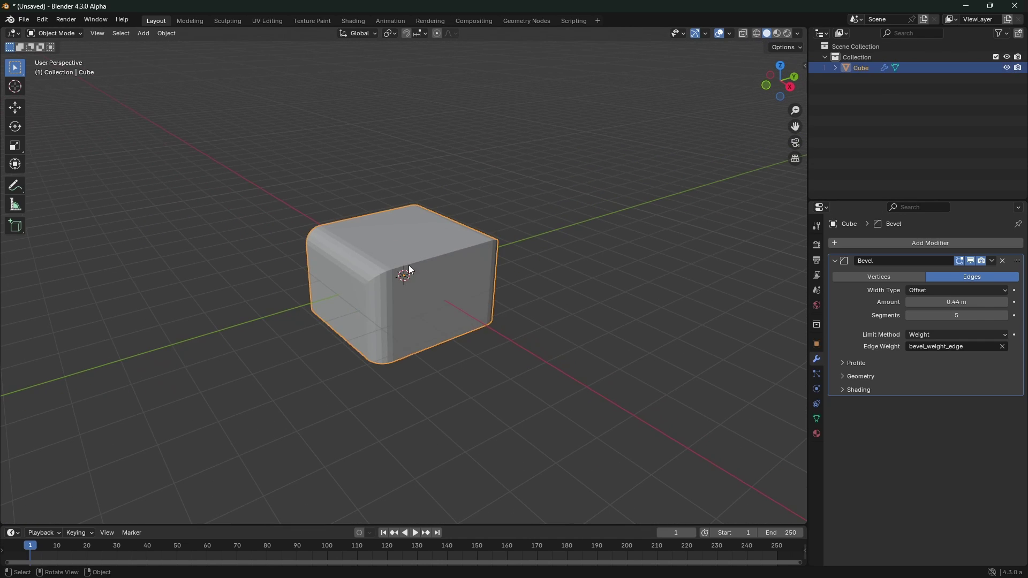
Enter Edit Mode on the cube and open the list of its mesh attributes.
key("Tab")
scroll(428, 280, "up", 2)
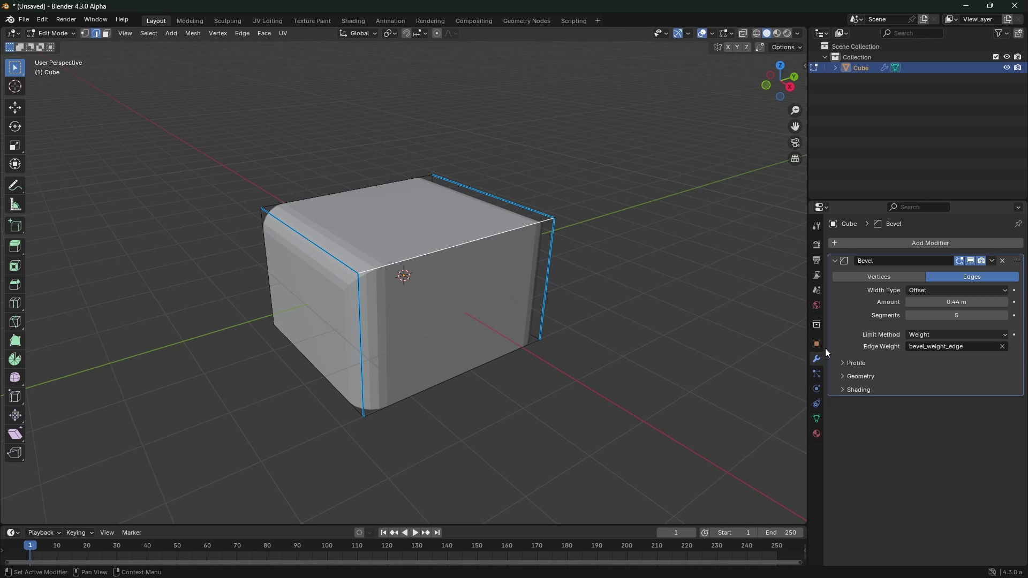
left_click(816, 420)
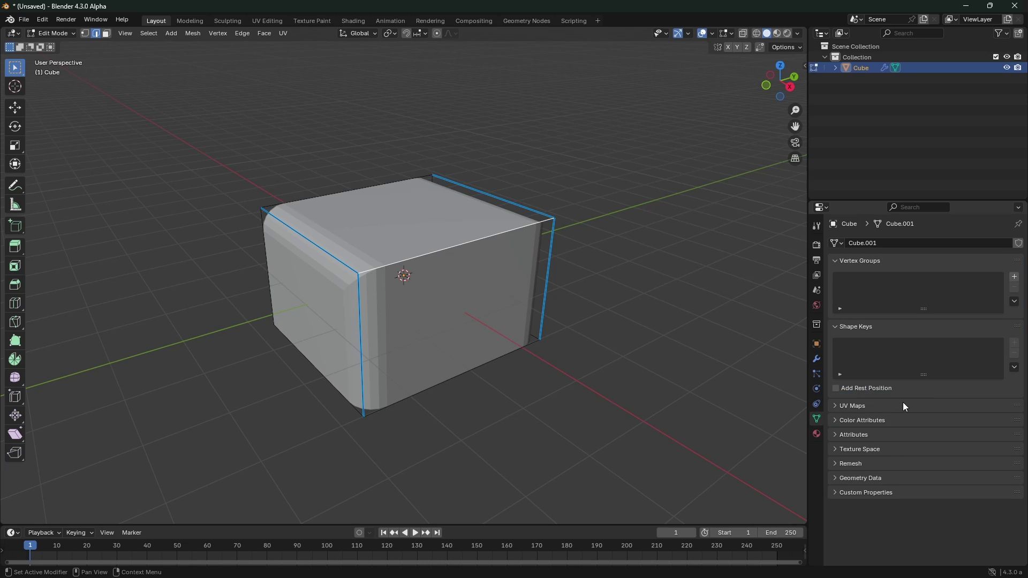
left_click(873, 434)
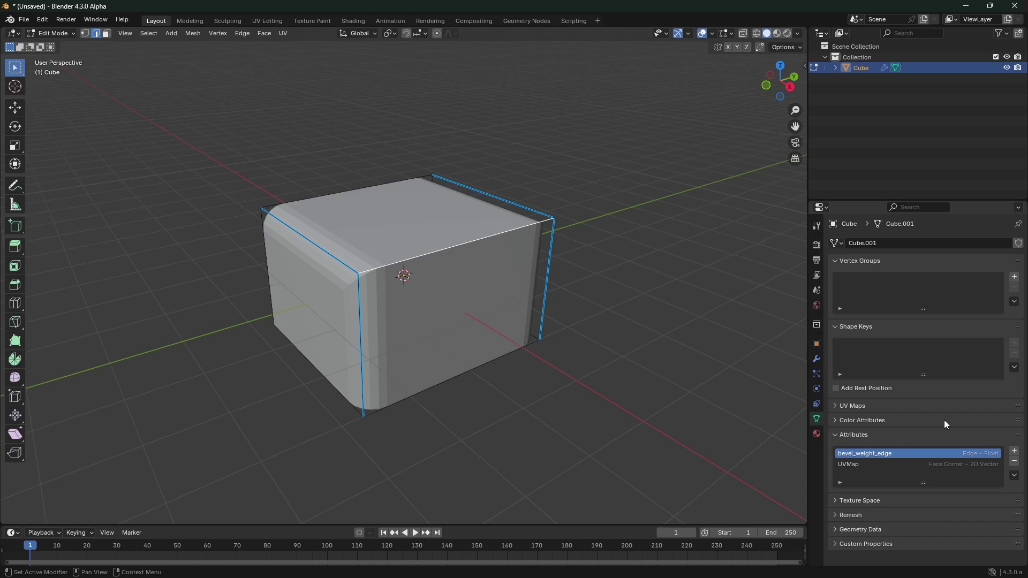
Collapse the existing Bevel modifier and add a second one with its Limit Method set to Weight.
left_click(816, 358)
left_click(835, 260)
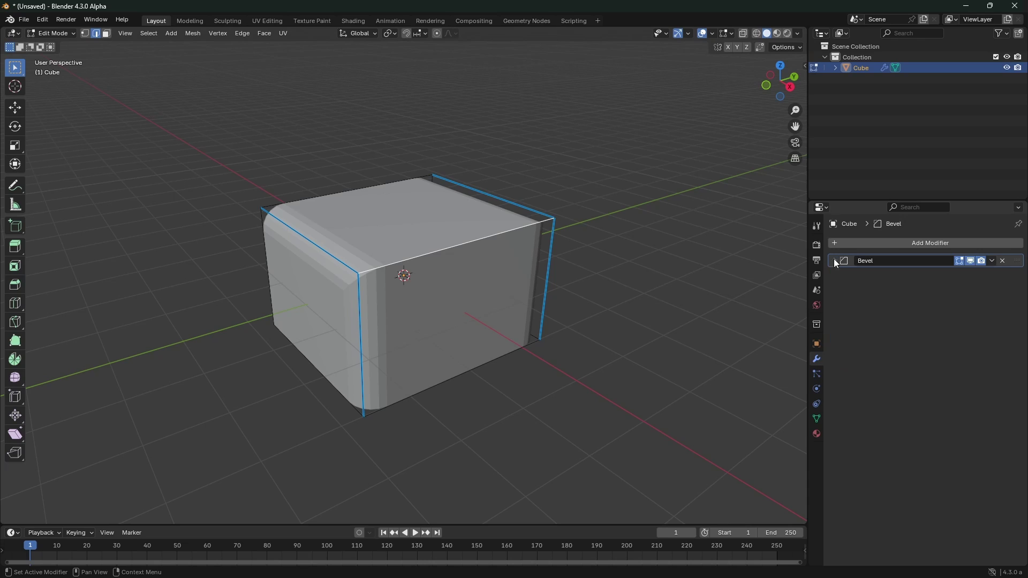
left_click(868, 244)
type("beve")
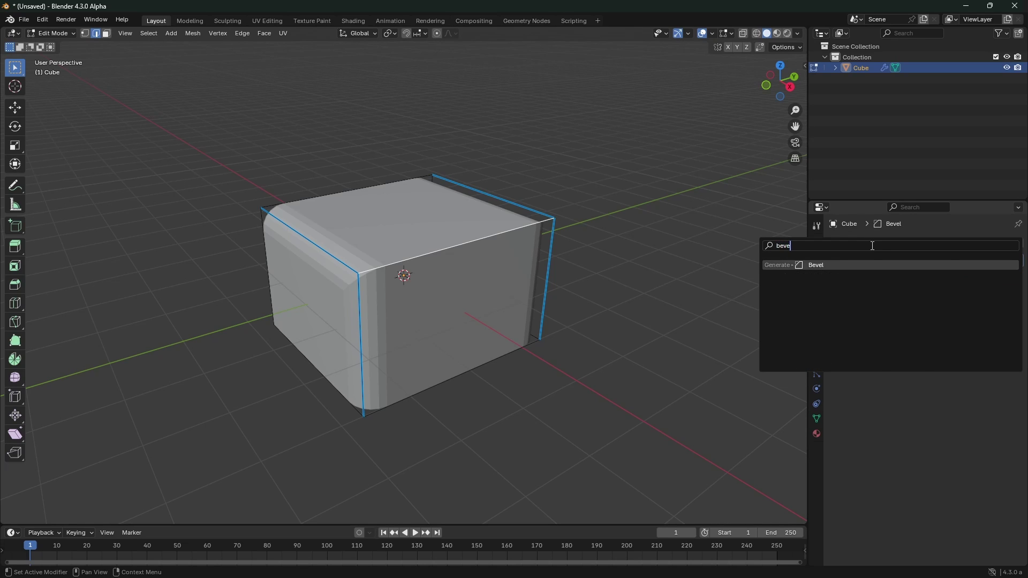
key("Return")
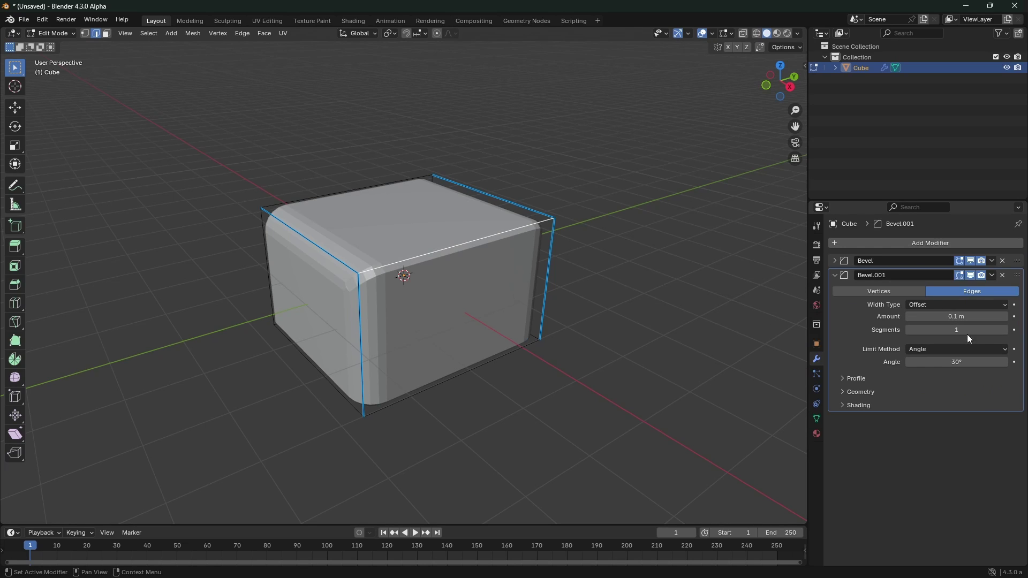
left_click(965, 348)
left_click(960, 381)
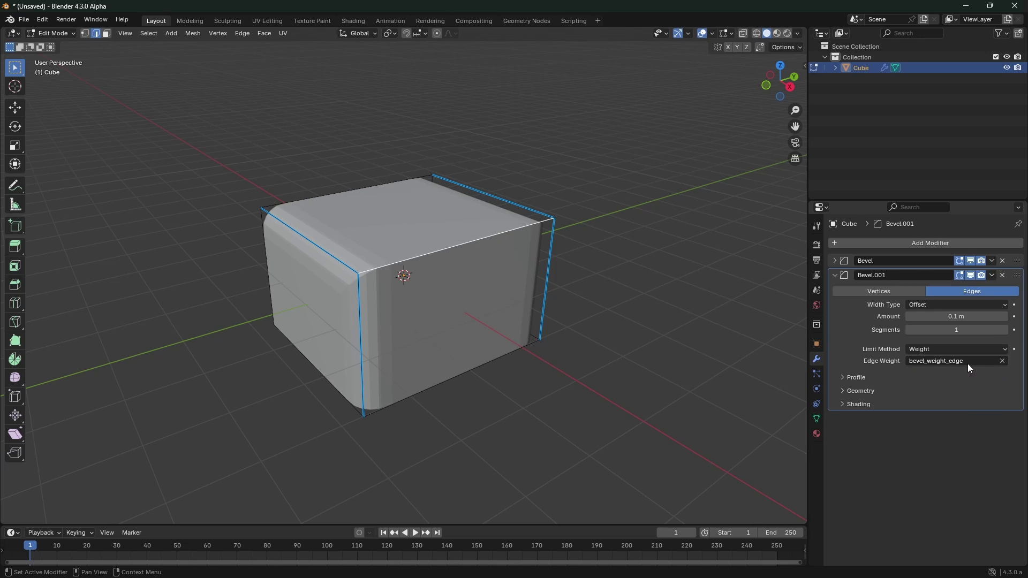
Add a mesh attribute named bevel_weights2 with the Edge domain and the Float data type.
left_click(816, 418)
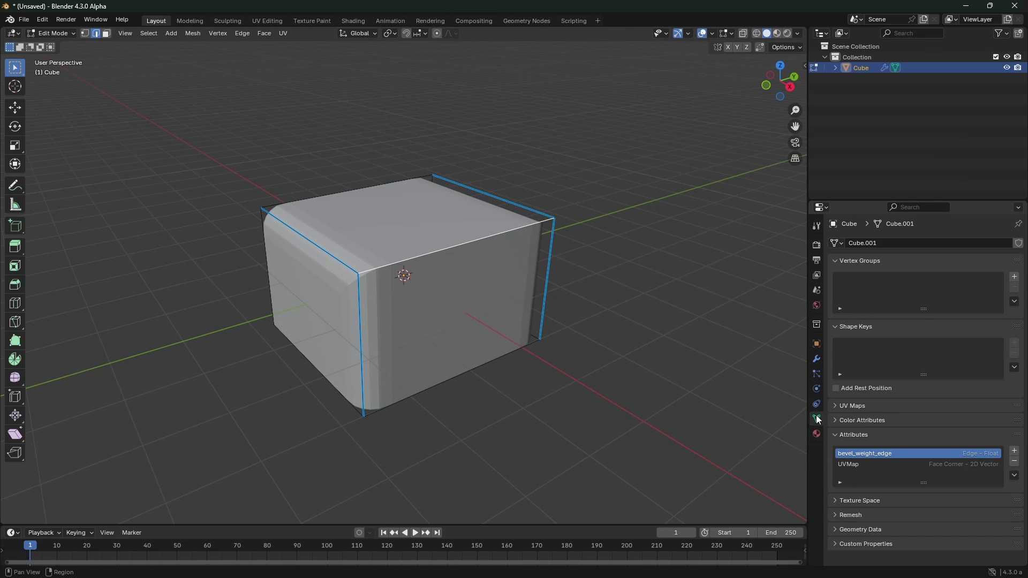
left_click(1014, 450)
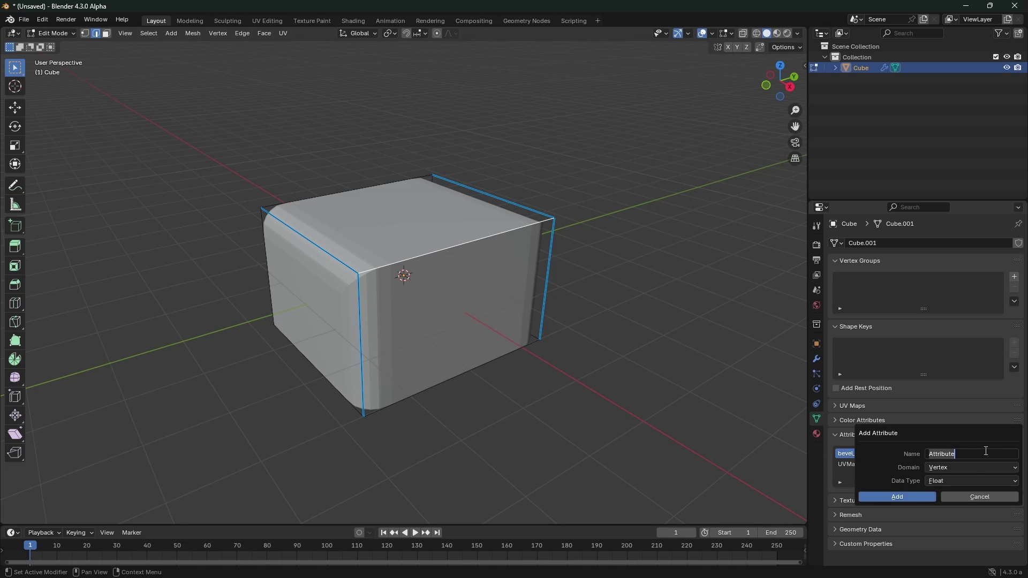
type("bevel_weights2")
left_click(982, 468)
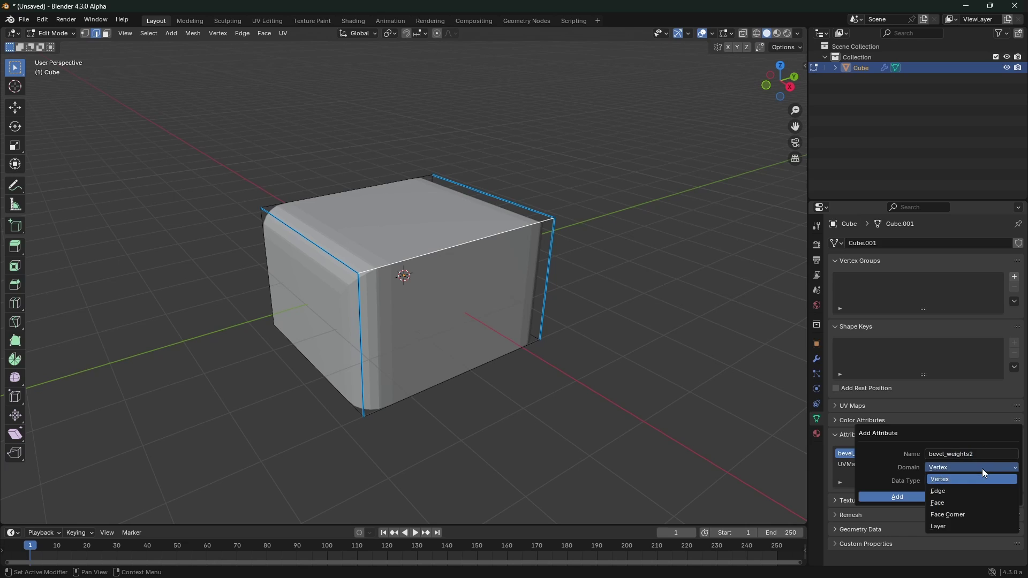
left_click(977, 493)
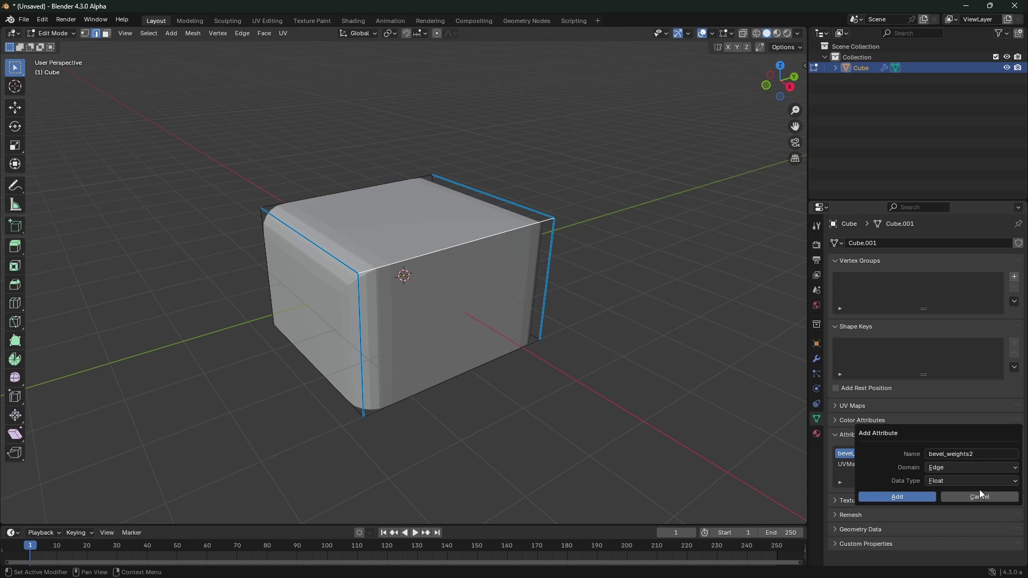
left_click(925, 496)
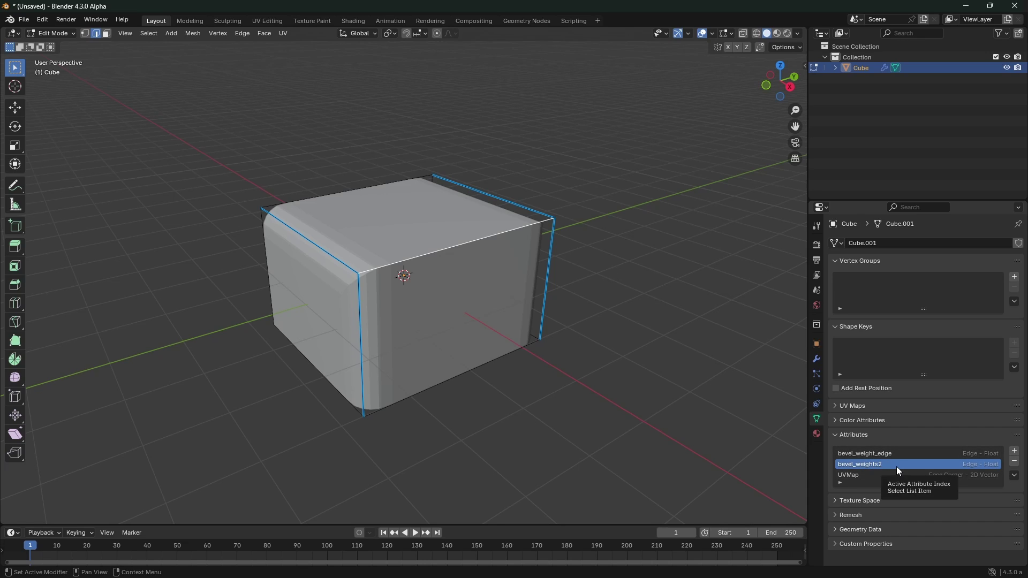
Choose bevel_weights2 as the Edge Weight attribute of the second Bevel modifier.
left_click(816, 358)
left_click(956, 361)
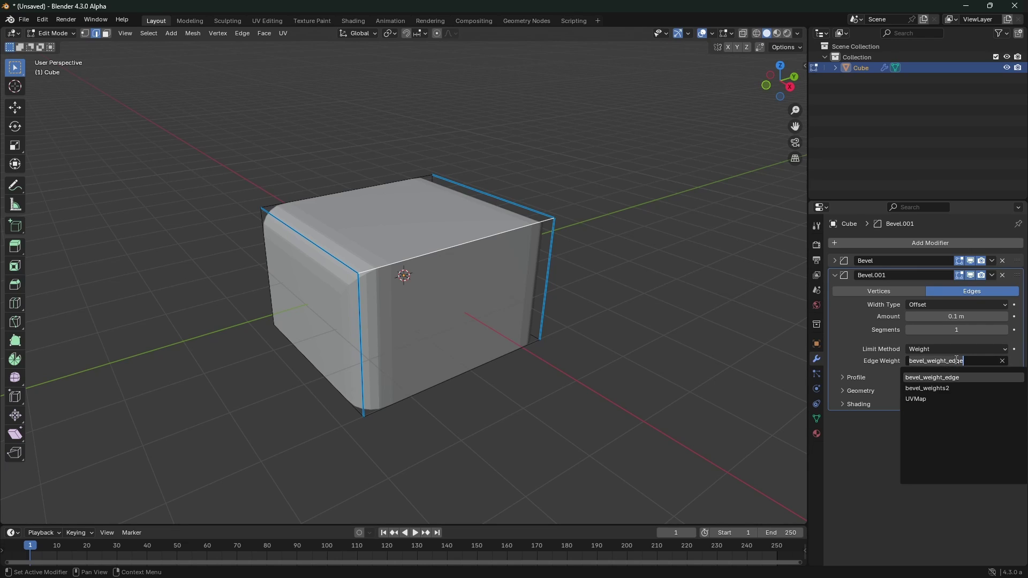
left_click(953, 388)
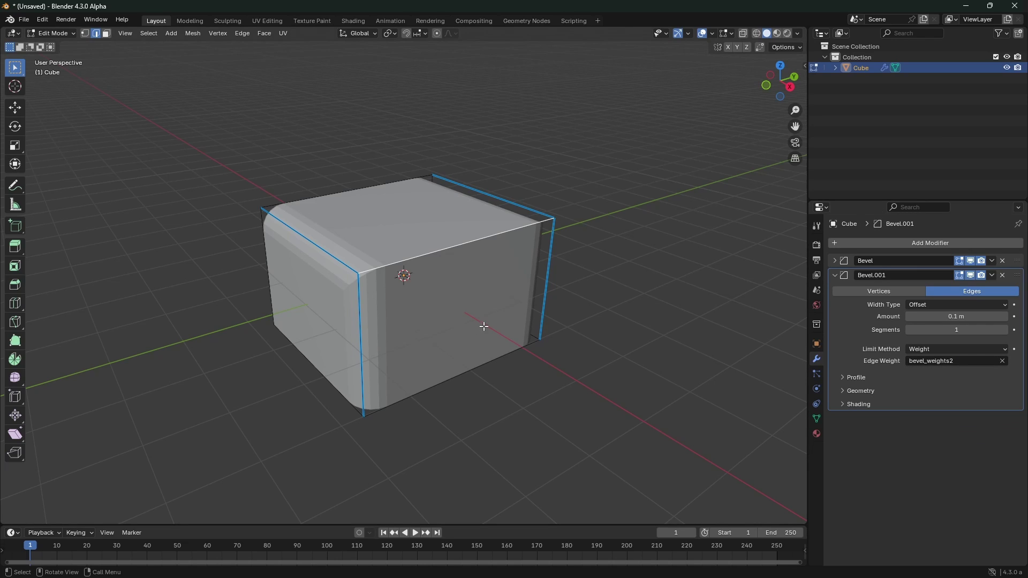
Use Set Attribute to give the unweighted top edge between the two weighted vertical edges a bevel_weights2 value of 1, and return to the modifier settings.
middle_click_drag(516, 318, 510, 281)
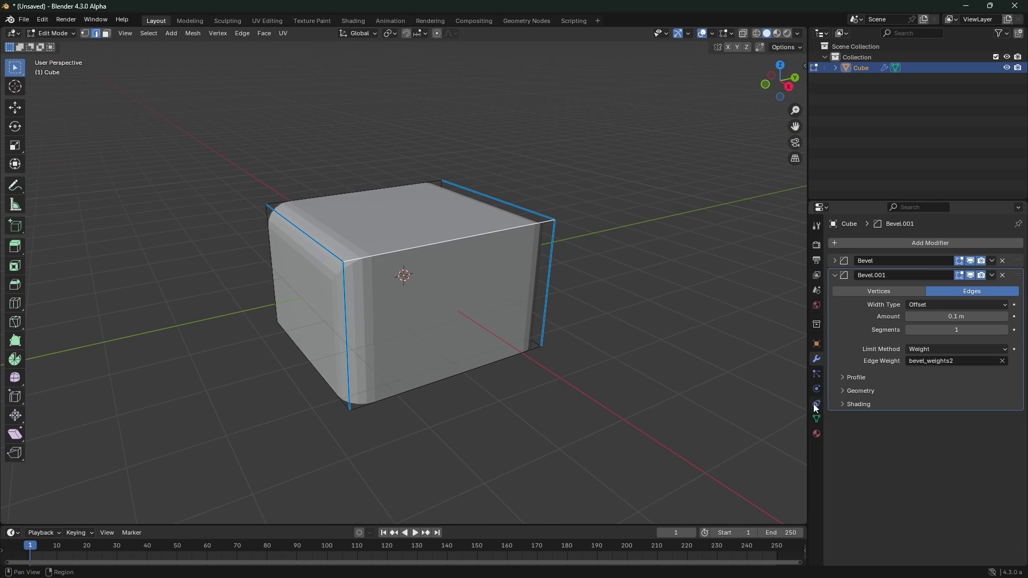
left_click(817, 420)
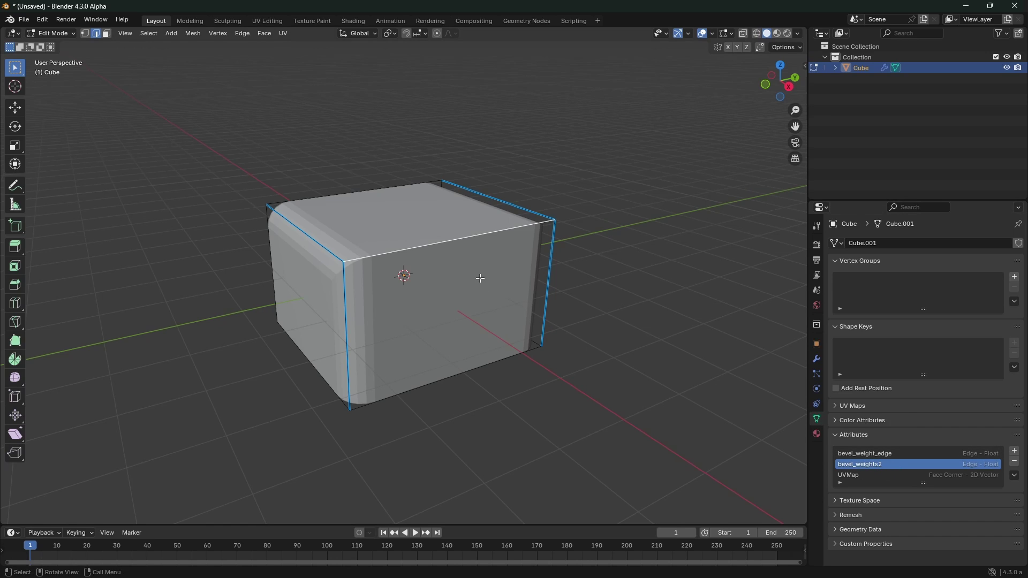
middle_click_drag(480, 278, 502, 230)
left_click(462, 249, "shift")
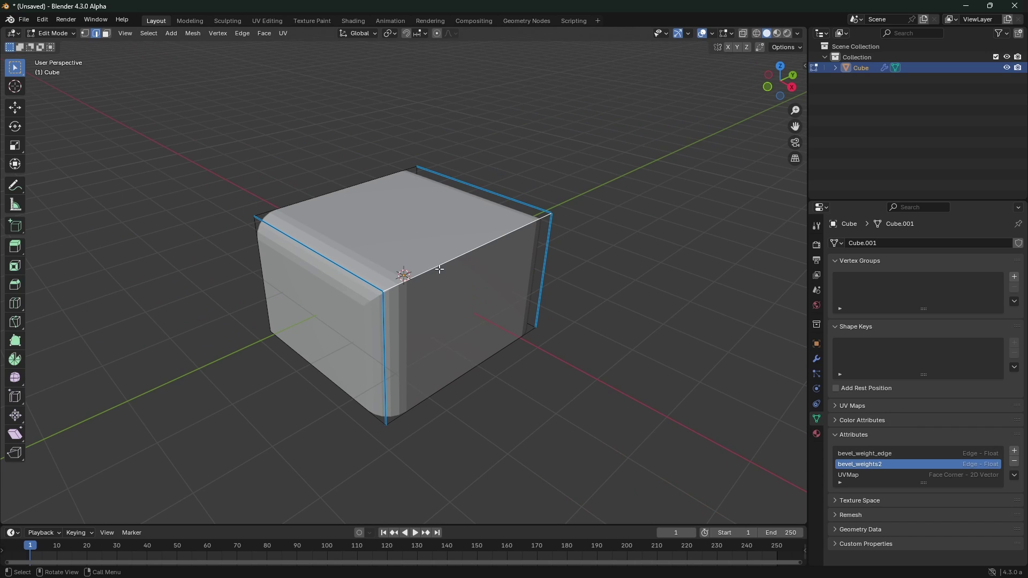
key("F3")
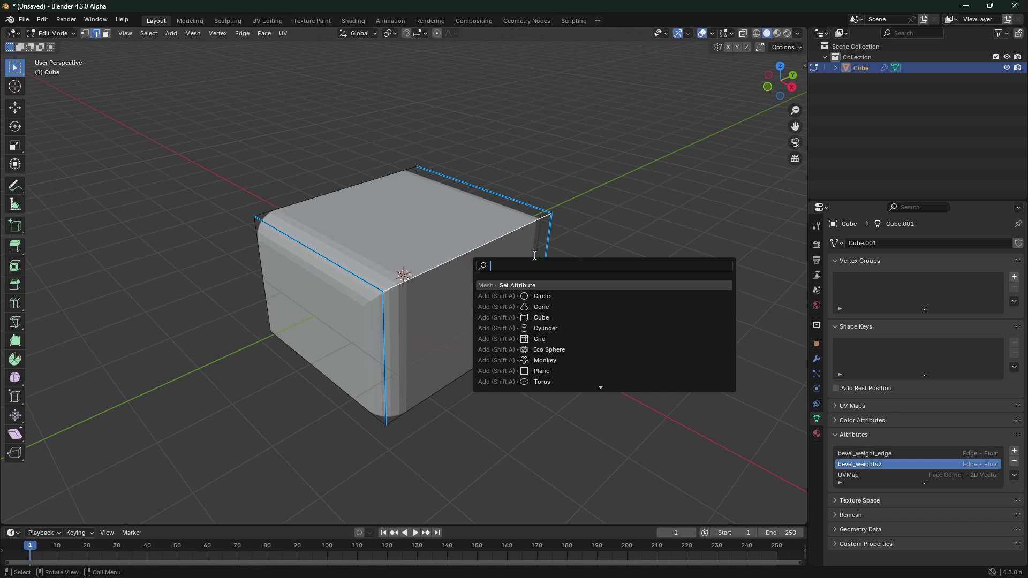
left_click(537, 285)
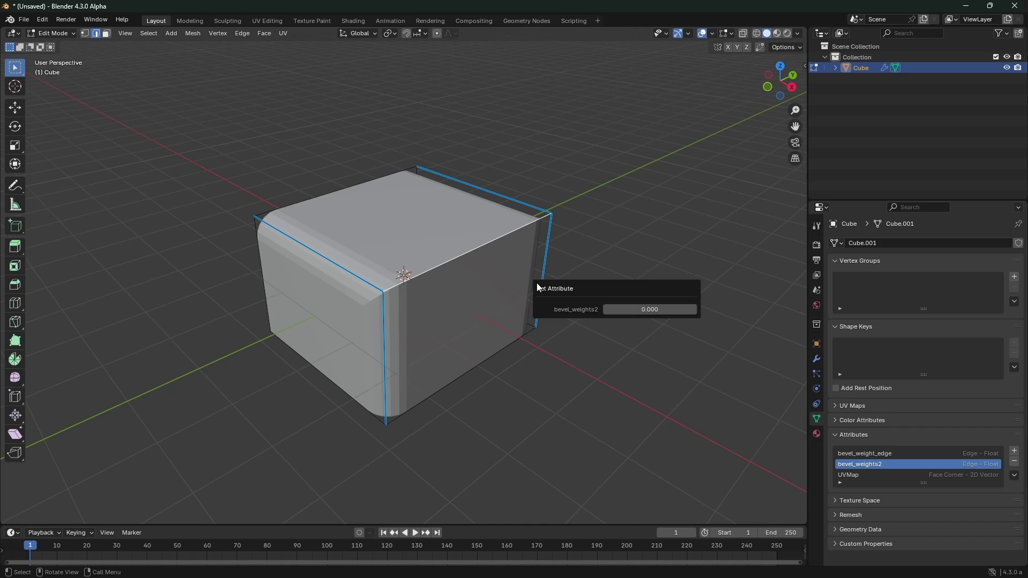
left_click_drag(649, 309, 744, 309)
left_click(690, 311)
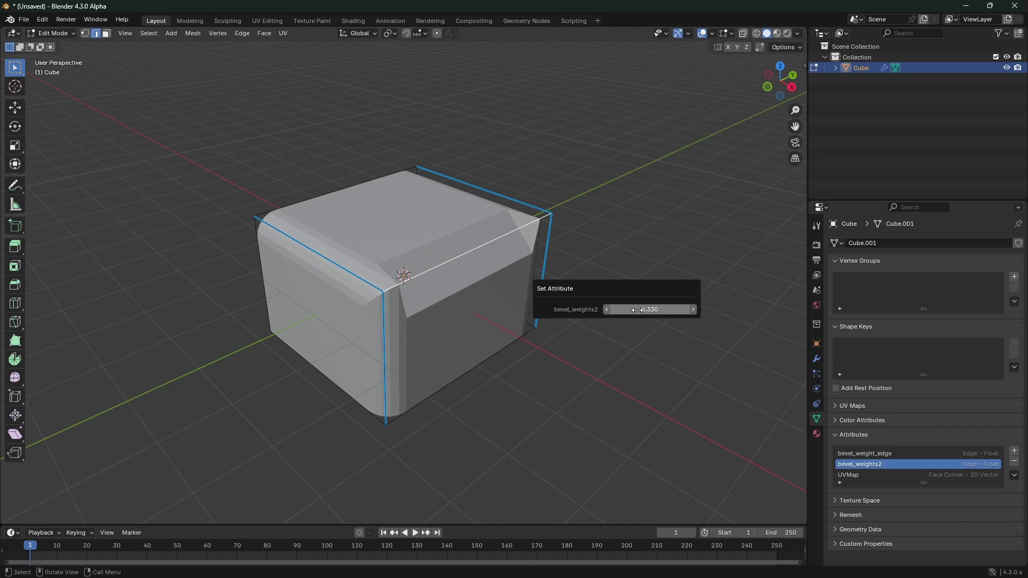
type("1")
key("Return")
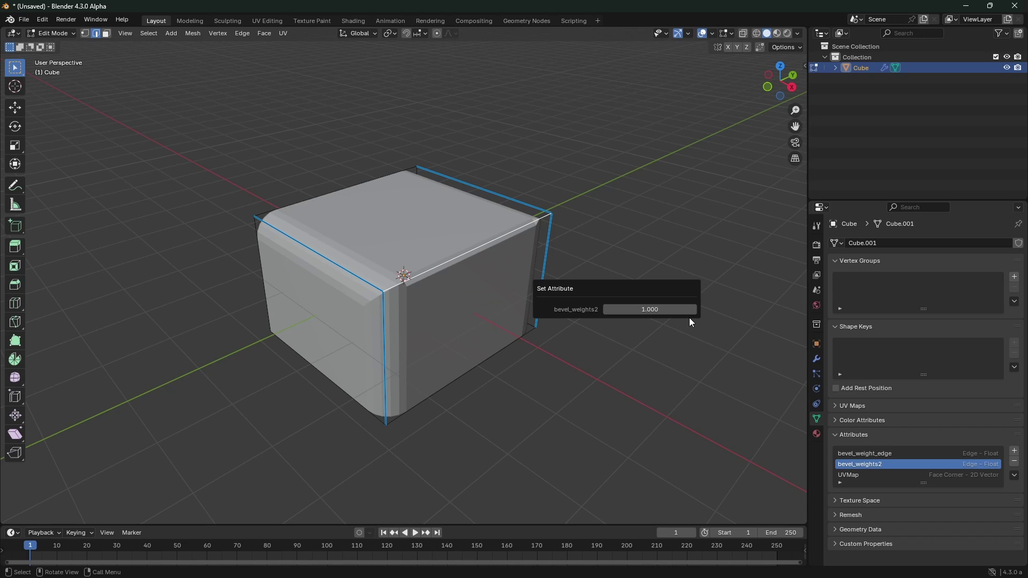
left_click(818, 357)
scroll(470, 290, "up", 2)
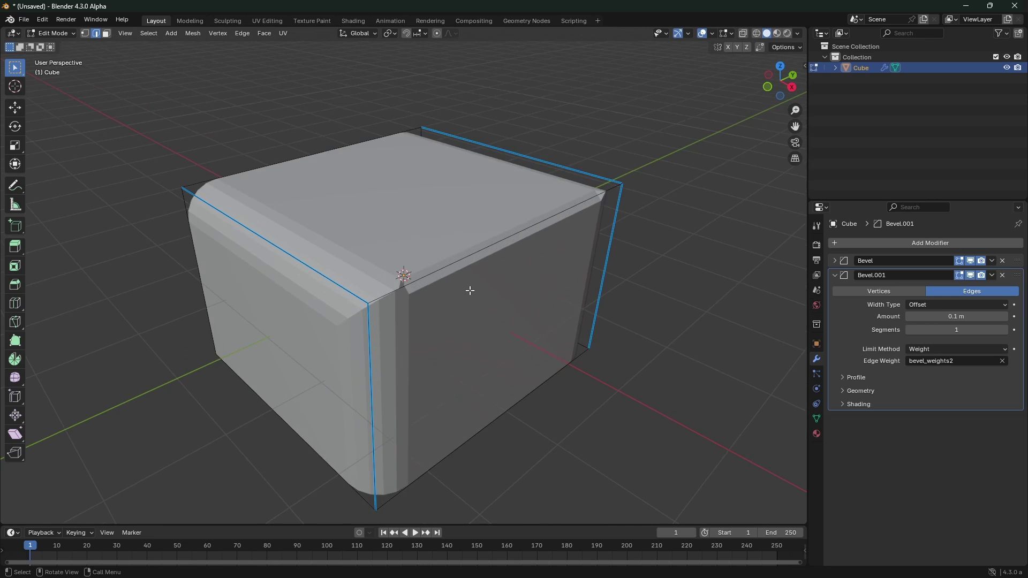
Move the Bevel.001 modifier above the original Bevel modifier in the cube's modifier stack.
scroll(470, 290, "up", 1)
scroll(466, 292, "down", 2)
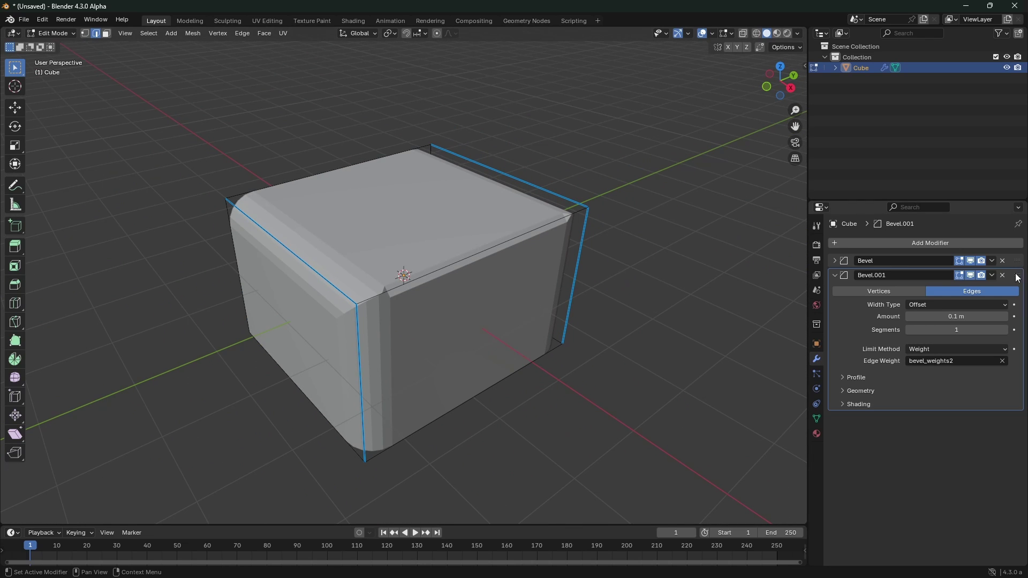
left_click_drag(1017, 261, 1018, 406)
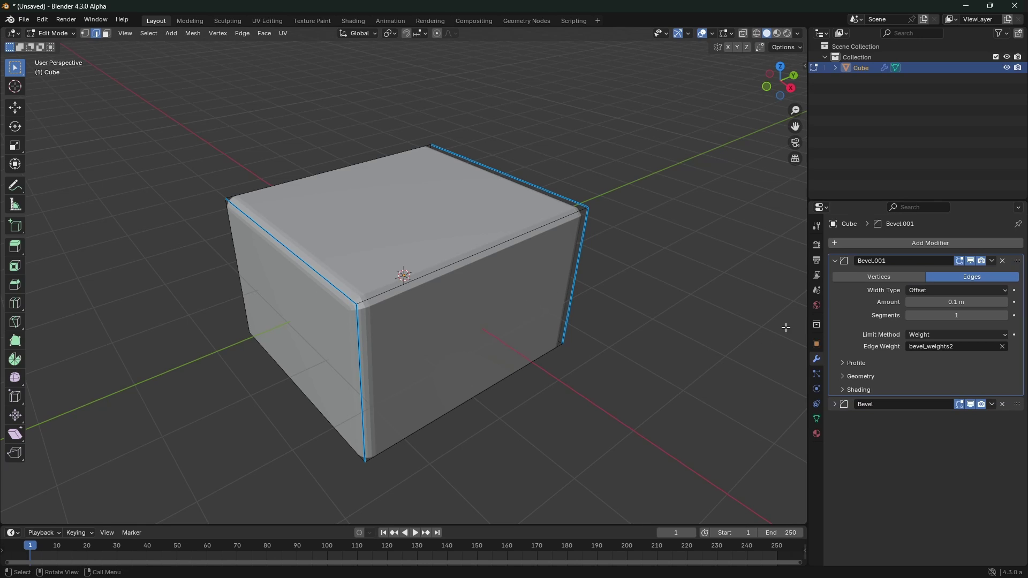
Set the Bevel.001 modifier's Amount to 0.76 m and its Segments to 8.
mouse_move(957, 302)
left_mouse_down()
mouse_move(1001, 302)
mouse_move(944, 302)
mouse_move(1027, 302)
mouse_move(965, 311)
left_mouse_up()
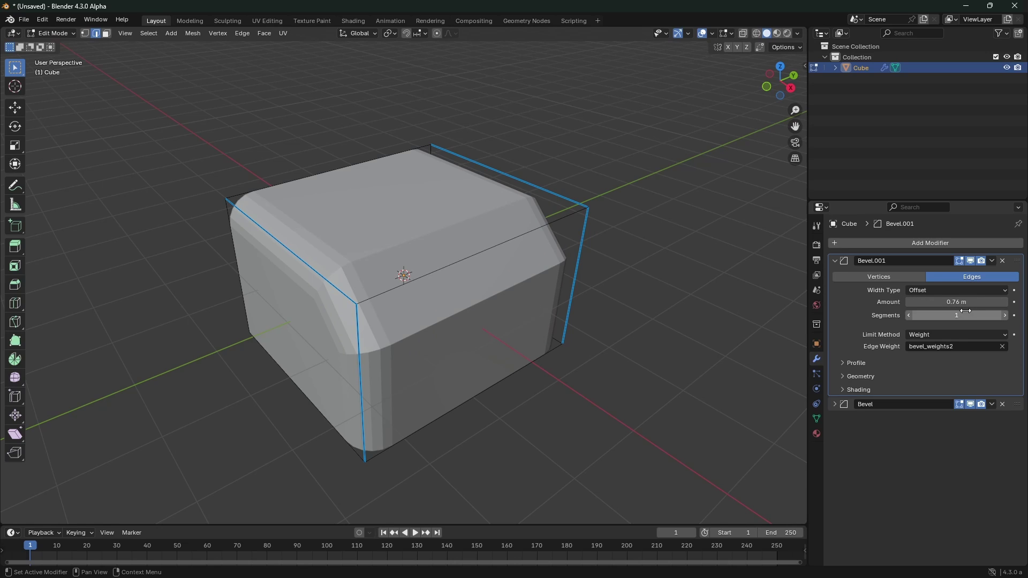
left_click(1005, 315)
left_click(1005, 316)
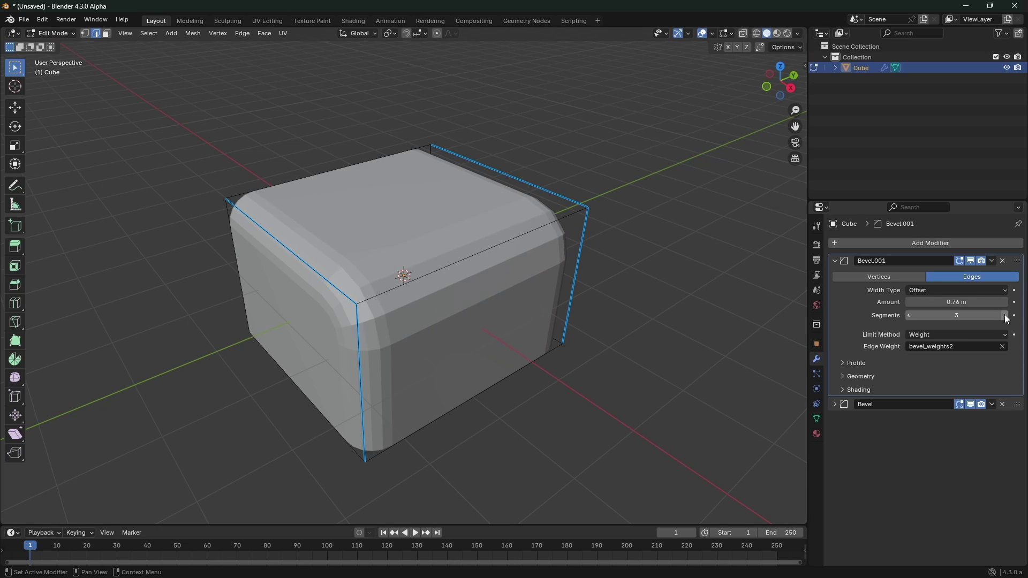
left_click(1005, 315)
left_click(1004, 315)
left_click(1005, 316)
left_click(1005, 315)
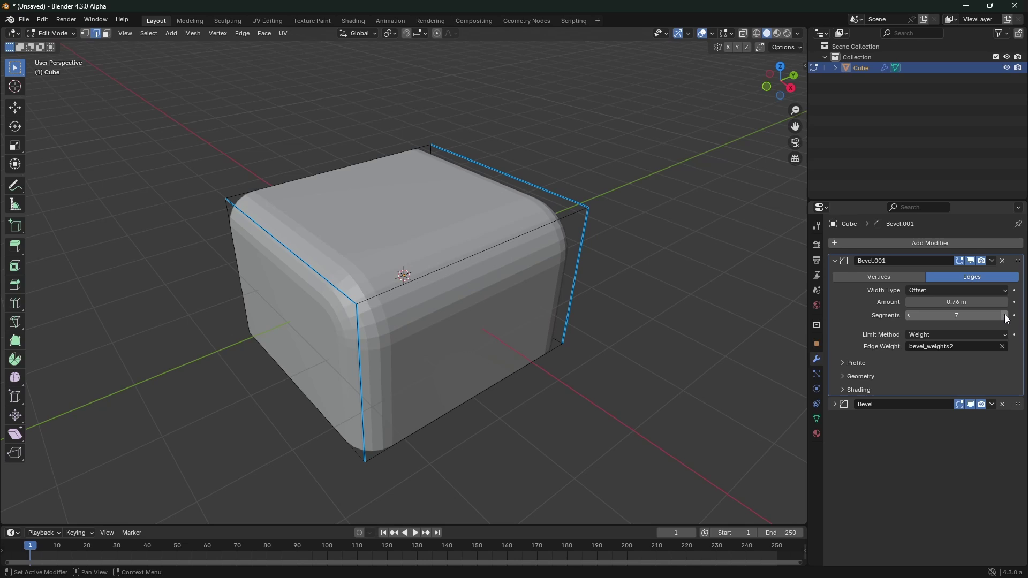
left_click(1005, 316)
middle_click_drag(622, 284, 580, 285)
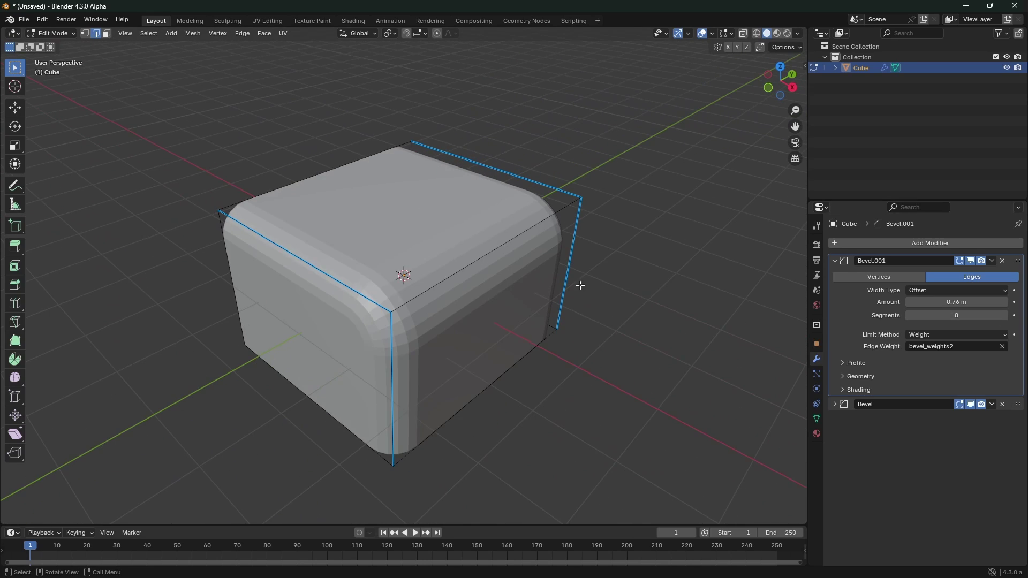
Switch the cube to Object Mode and examine its combined bevels without the edit overlay.
key("Tab")
mouse_move(458, 274)
middle_mouse_down()
mouse_move(470, 262)
mouse_move(382, 269)
mouse_move(476, 281)
middle_mouse_up()
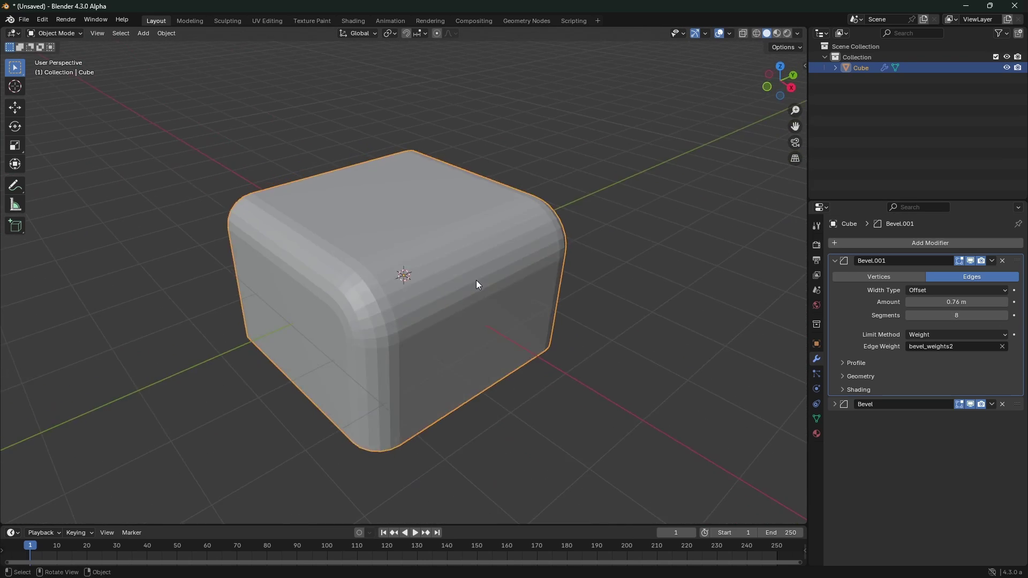
middle_click_drag(398, 287, 366, 278)
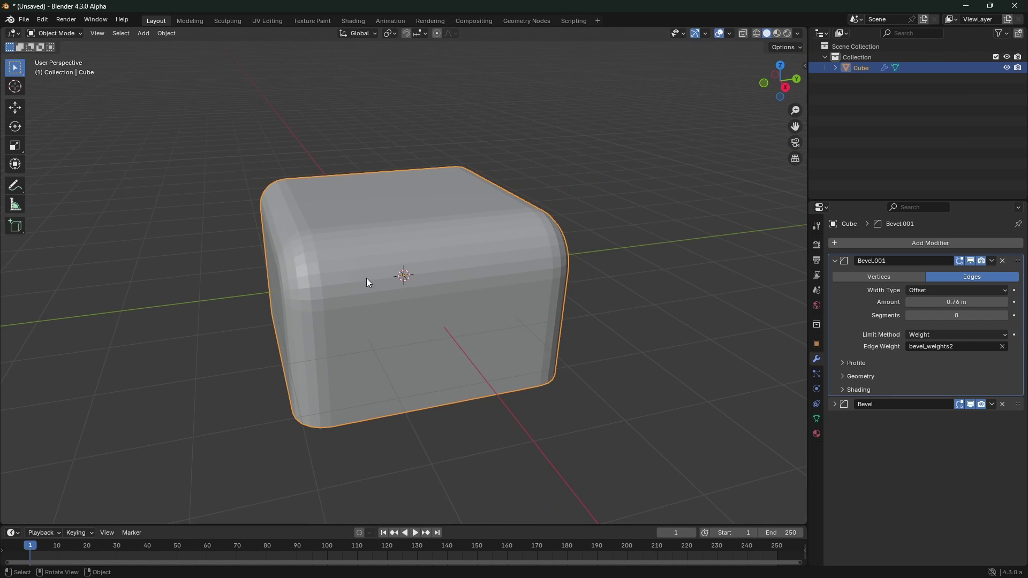
Expand the original Bevel modifier's settings and compare both bevels by switching each modifier's viewport display off and on again.
left_click(835, 404)
left_click(971, 261)
left_click(971, 261)
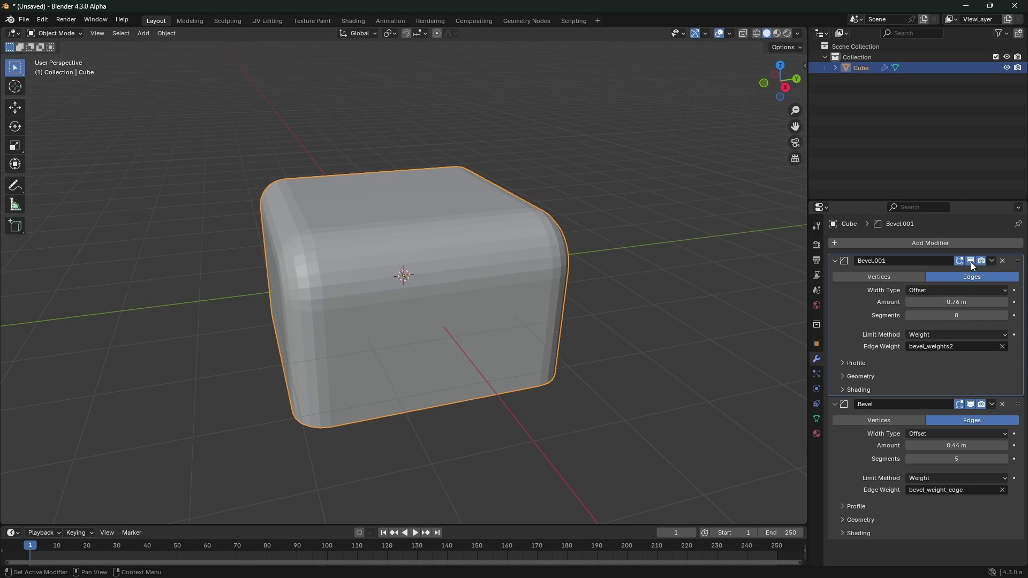
left_click(971, 405)
left_click(970, 404)
Deselect the cube and examine from several sides how the two differently sized bevels meet at the corners.
middle_click_drag(343, 262, 485, 278)
right_click(420, 249)
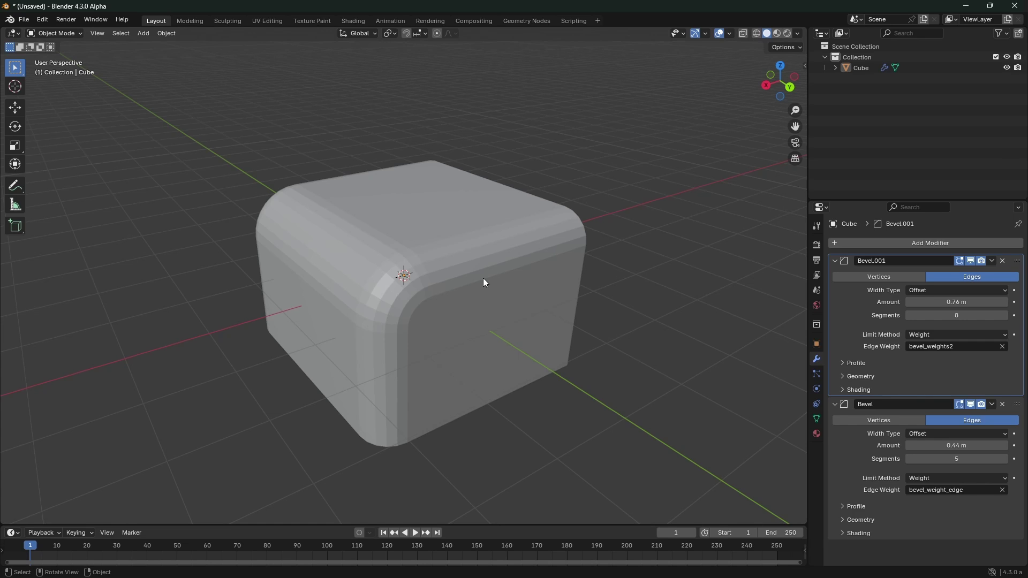
middle_click_drag(339, 284, 493, 289)
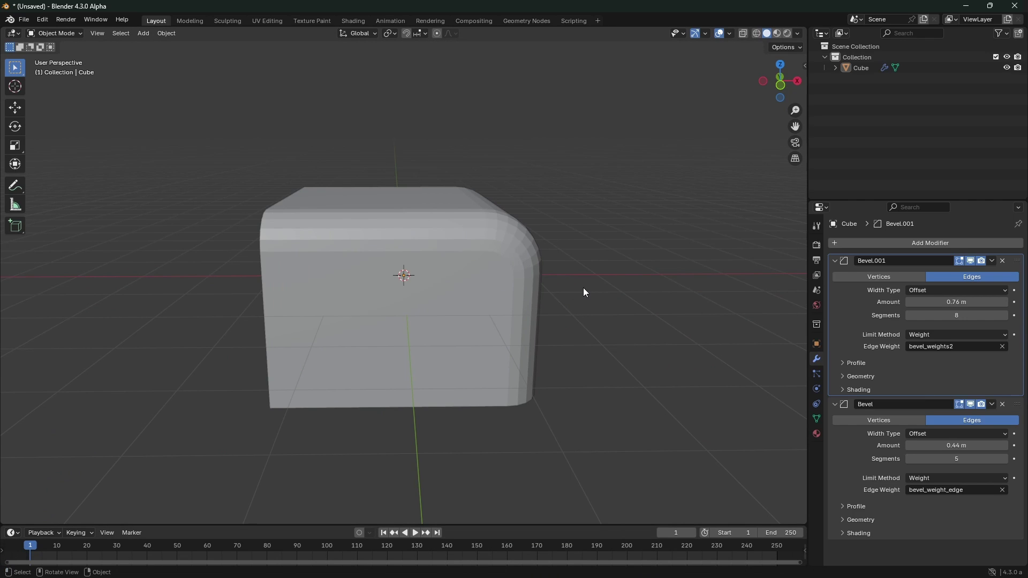
middle_click_drag(583, 287, 394, 302)
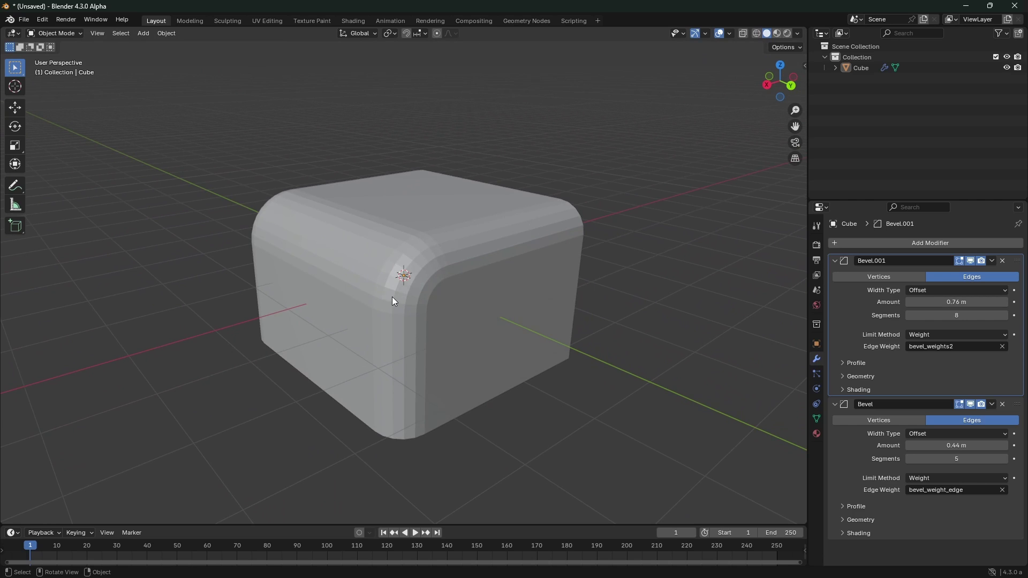